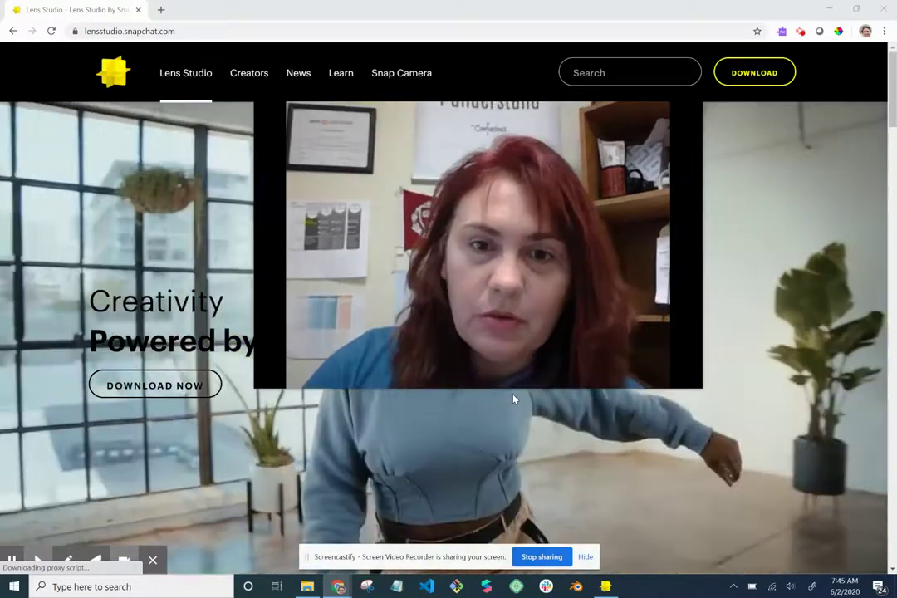
{"action": "mouse_move", "coordinate": [511, 294]}
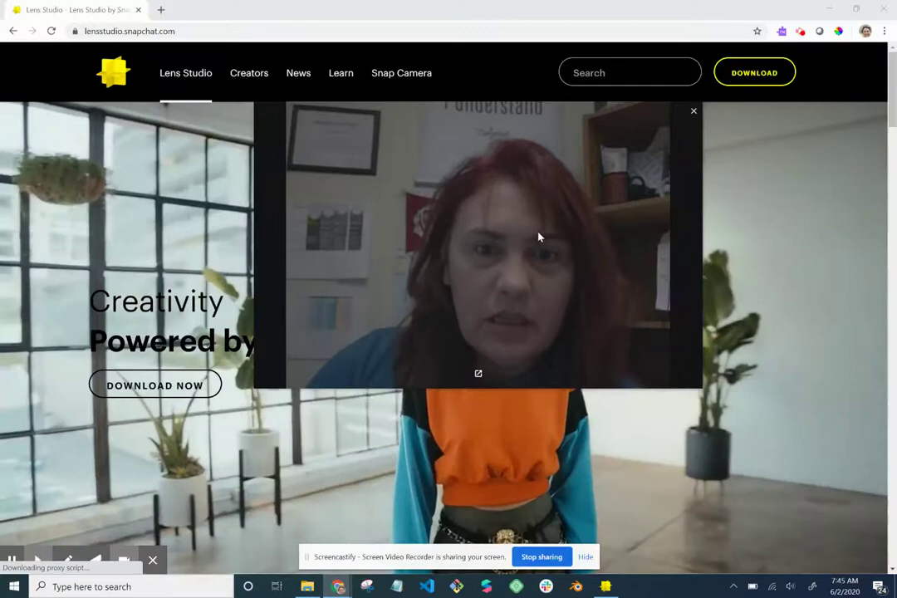
{"action": "left_click_drag", "start_coordinate": [538, 237], "coordinate": [557, 291]}
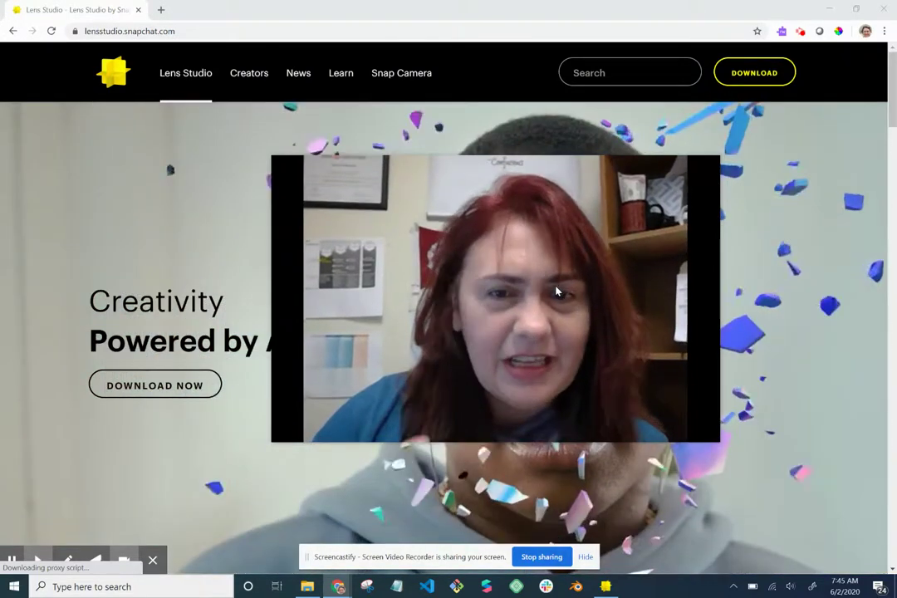
{"action": "mouse_move", "coordinate": [579, 276]}
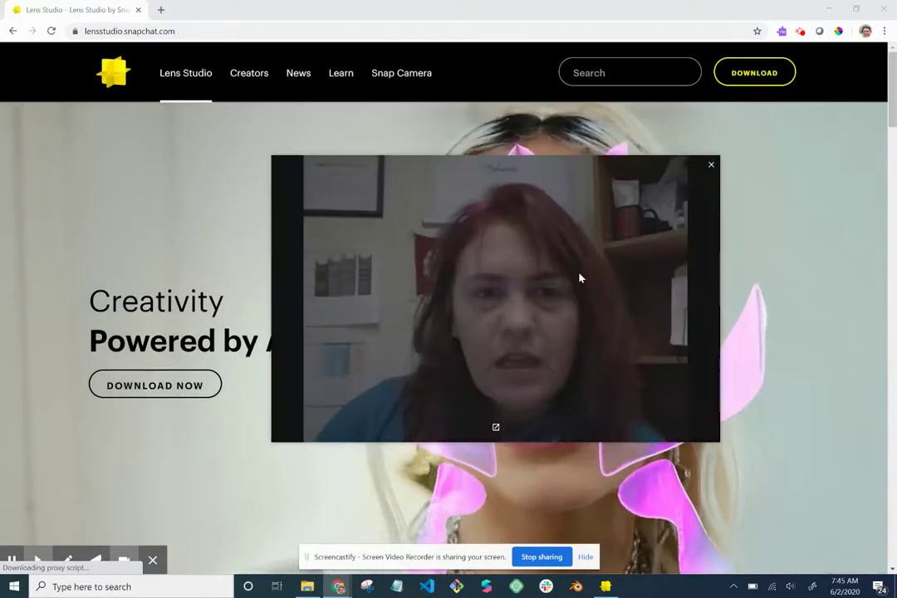
{"action": "left_click_drag", "start_coordinate": [519, 250], "coordinate": [630, 351]}
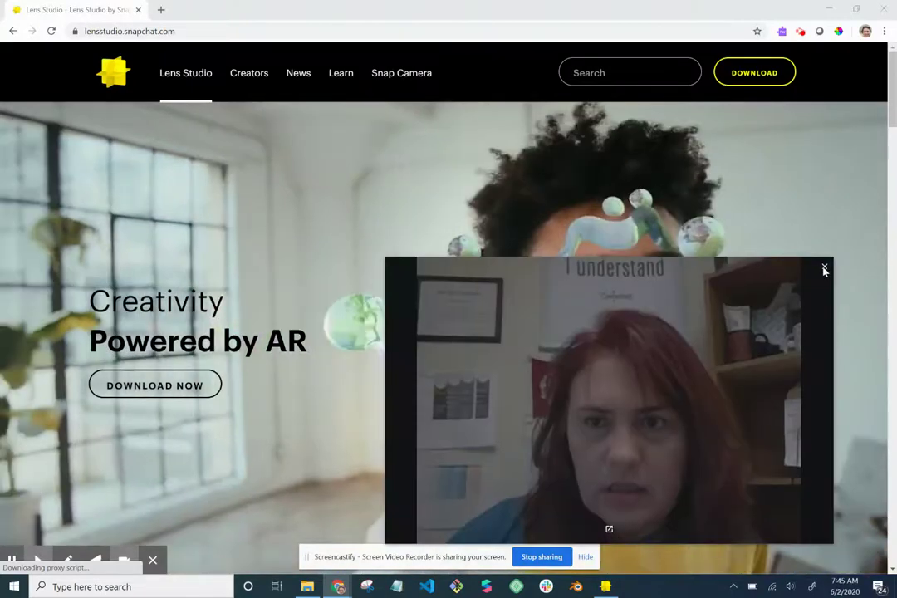
{"action": "left_click", "coordinate": [824, 267]}
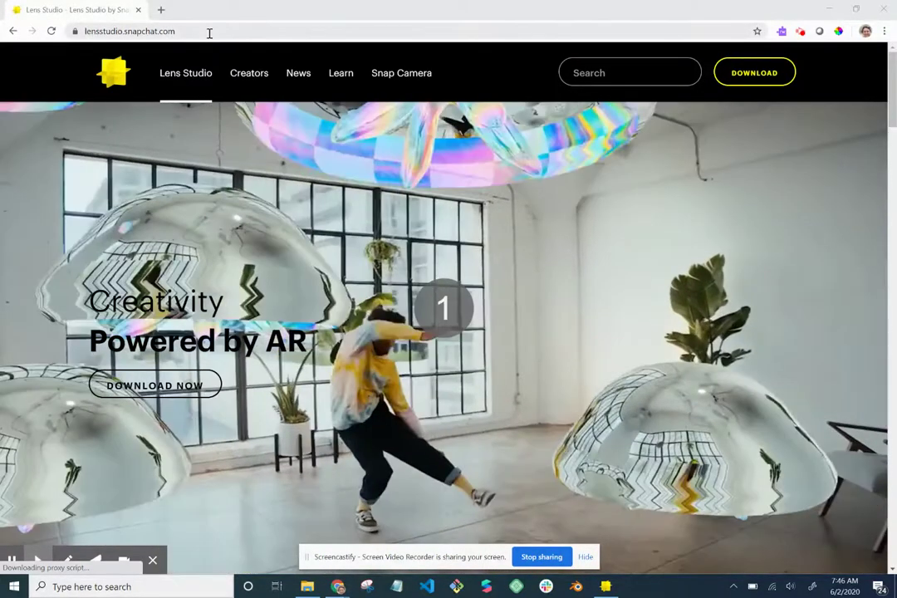
{"action": "left_click", "coordinate": [208, 32]}
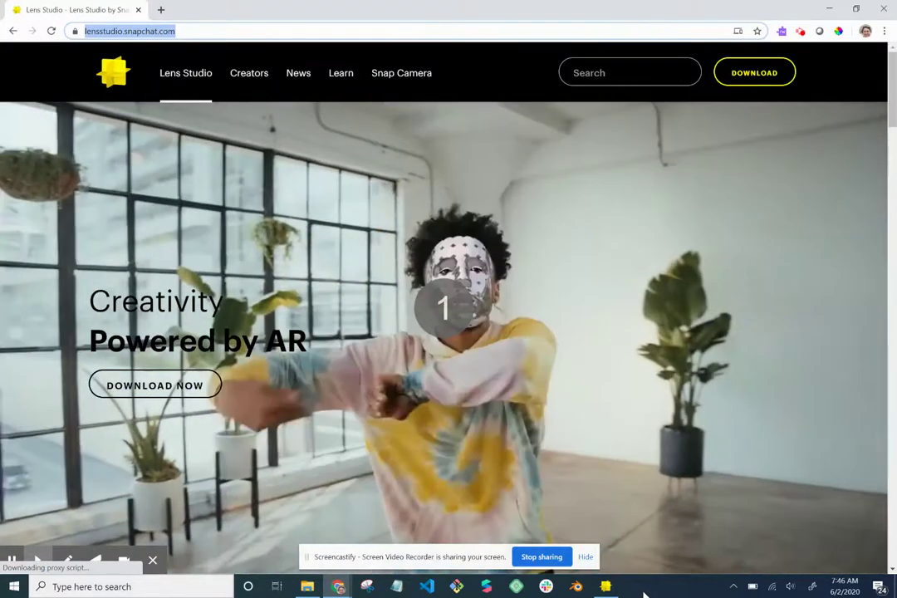
Step: Switch to Lens Studio, browse the template library and start a project from the Team Celebrate template
{"action": "left_click", "coordinate": [606, 587]}
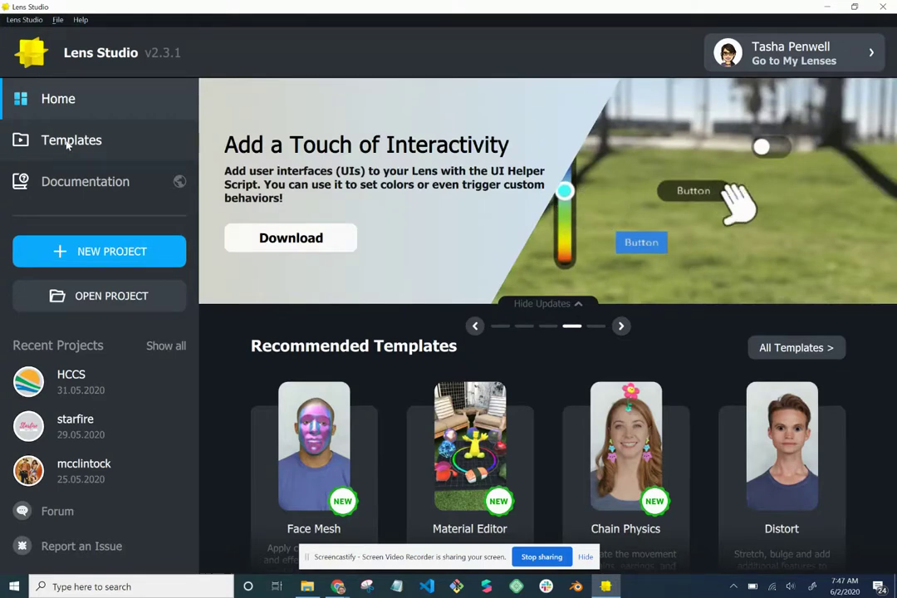
{"action": "left_click", "coordinate": [70, 142]}
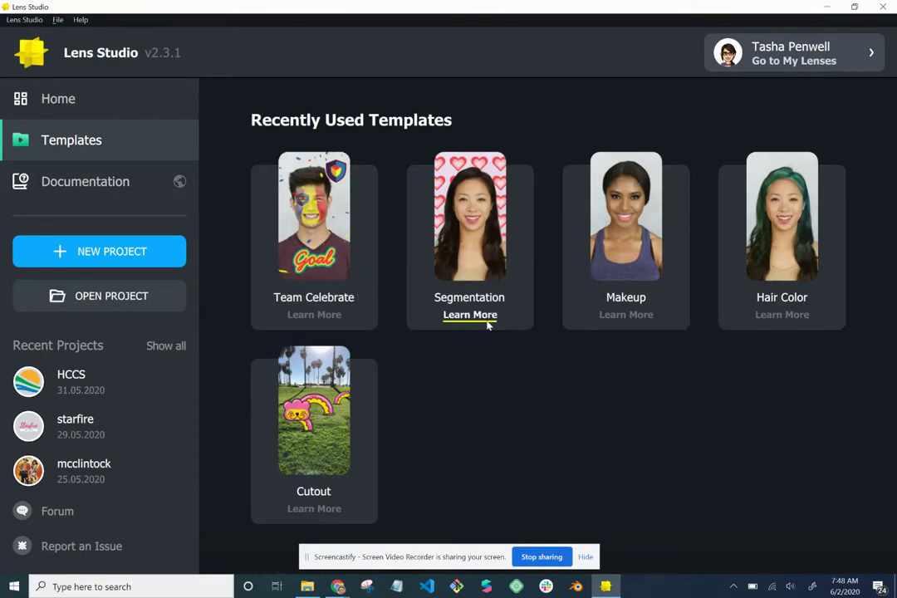
{"action": "scroll", "coordinate": [487, 326], "scroll_direction": "down", "scroll_amount": 5}
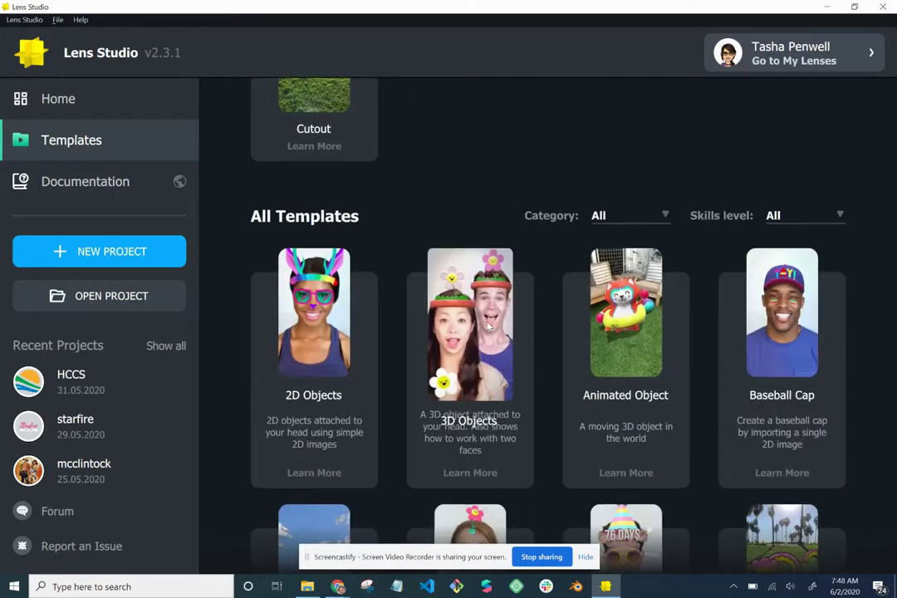
{"action": "scroll", "coordinate": [488, 326], "scroll_direction": "down", "scroll_amount": 5}
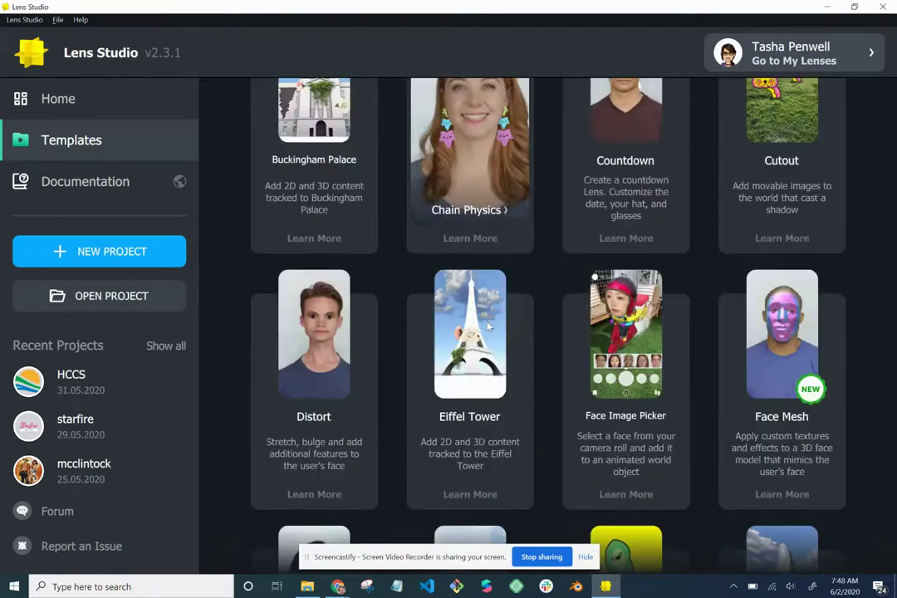
{"action": "scroll", "coordinate": [488, 327], "scroll_direction": "down", "scroll_amount": 12}
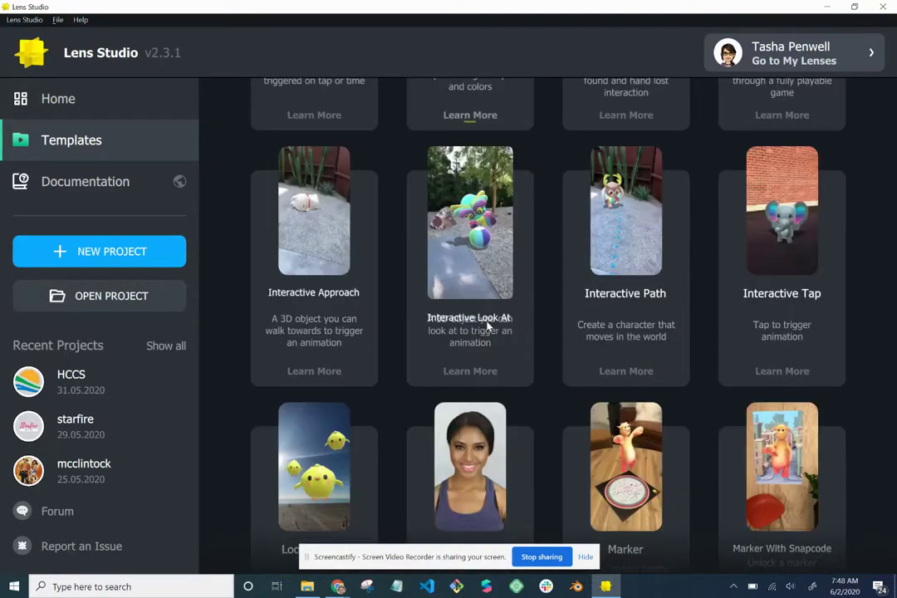
{"action": "scroll", "coordinate": [487, 326], "scroll_direction": "down", "scroll_amount": 7}
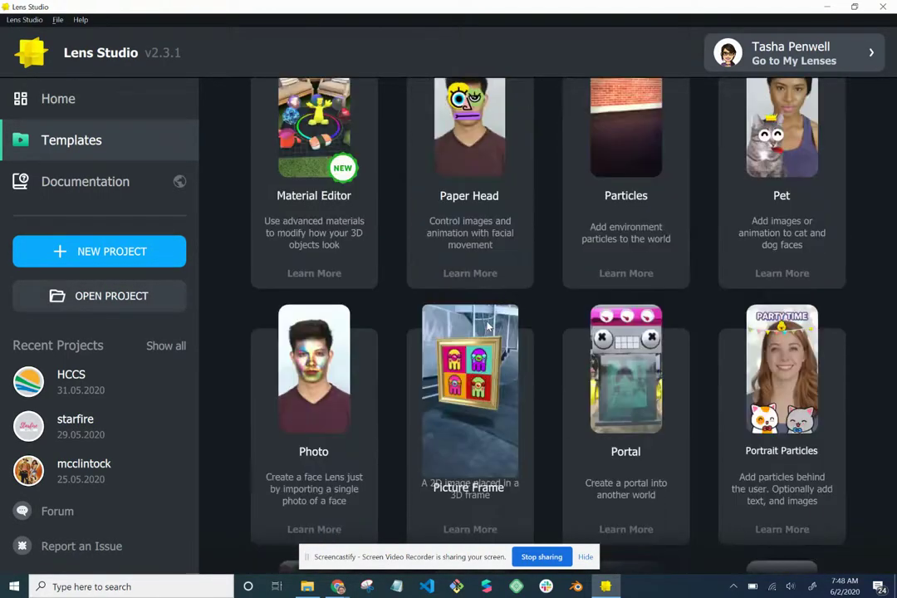
{"action": "scroll", "coordinate": [487, 327], "scroll_direction": "down", "scroll_amount": 8}
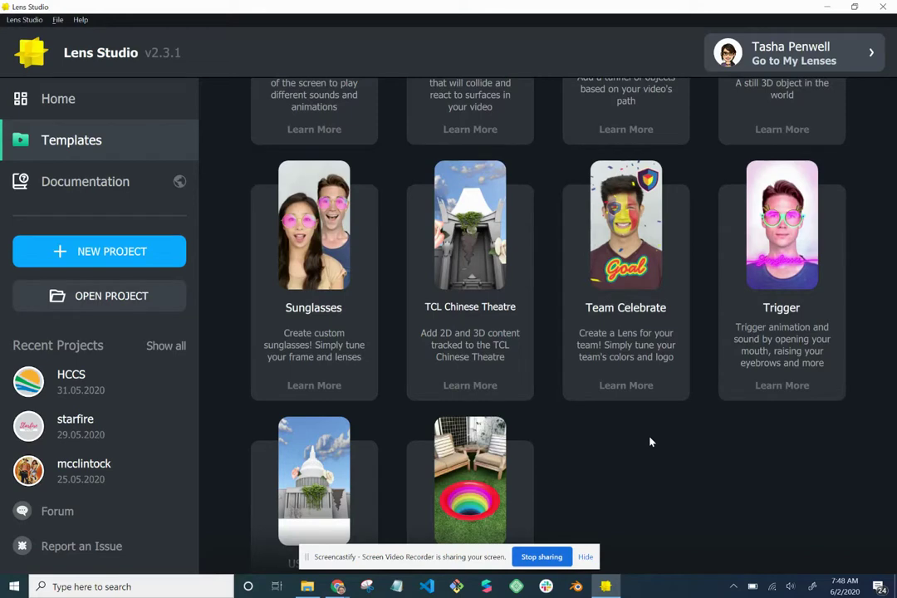
{"action": "left_click", "coordinate": [626, 387]}
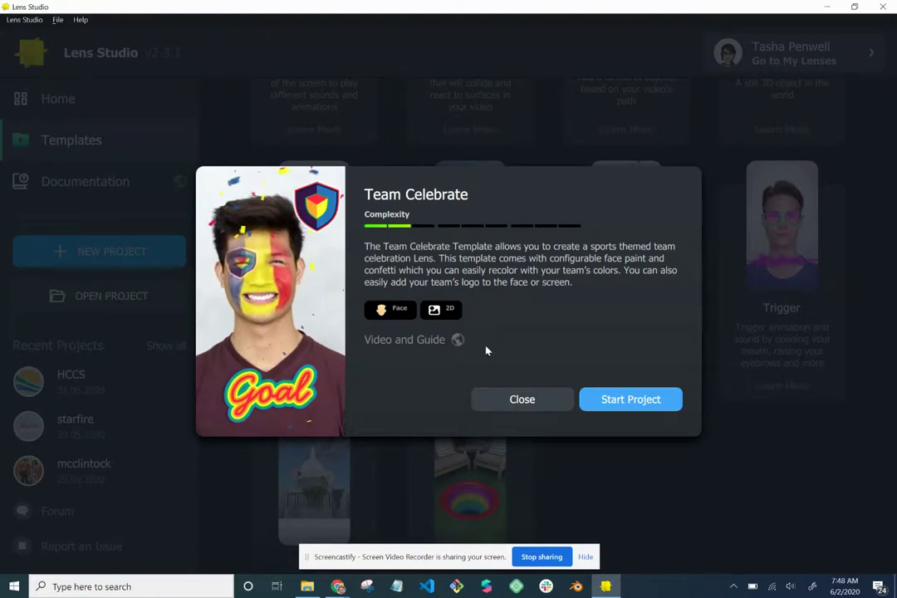
{"action": "left_click", "coordinate": [604, 402]}
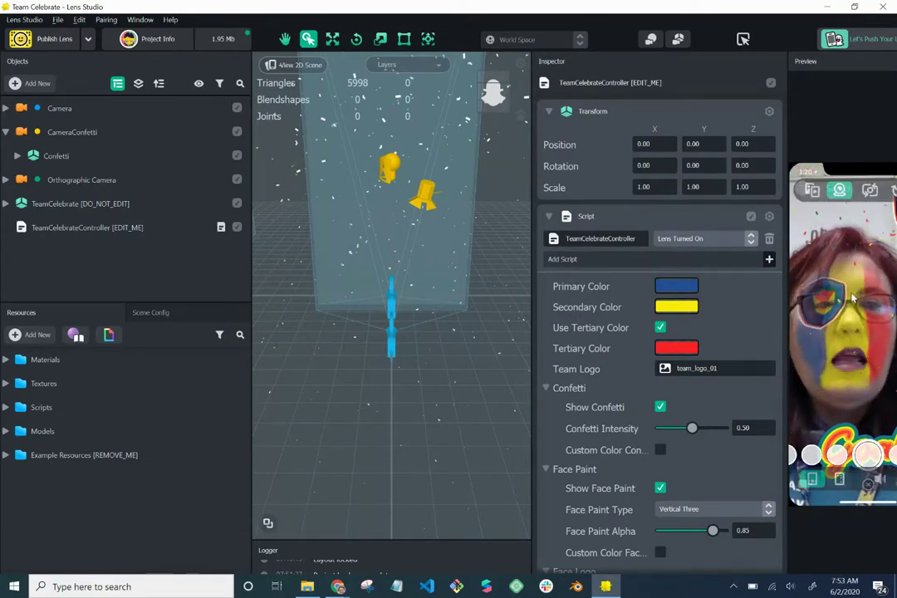
Step: Restore and re-maximize the Lens Studio window so that the whole lens preview fits on screen
{"action": "mouse_move", "coordinate": [856, 295]}
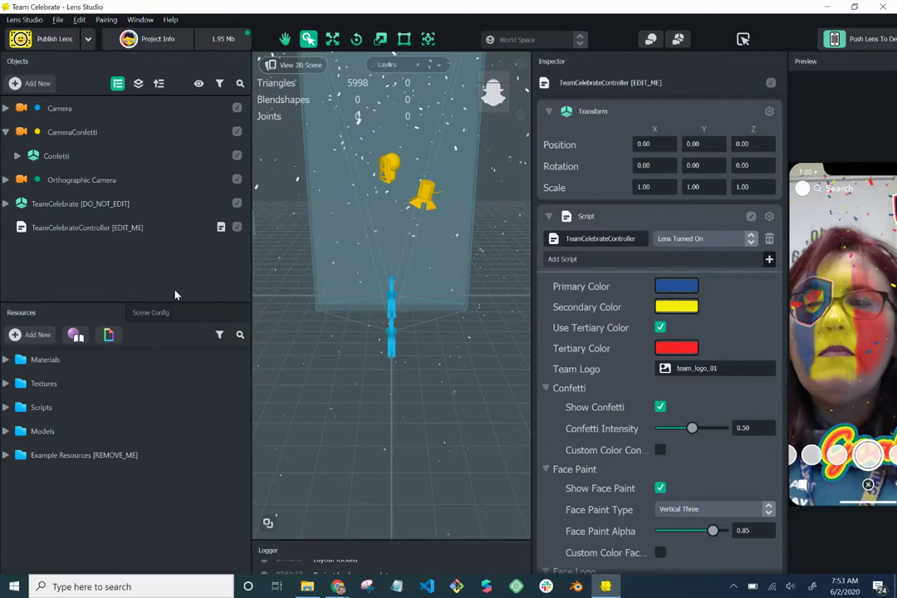
{"action": "left_click", "coordinate": [855, 8]}
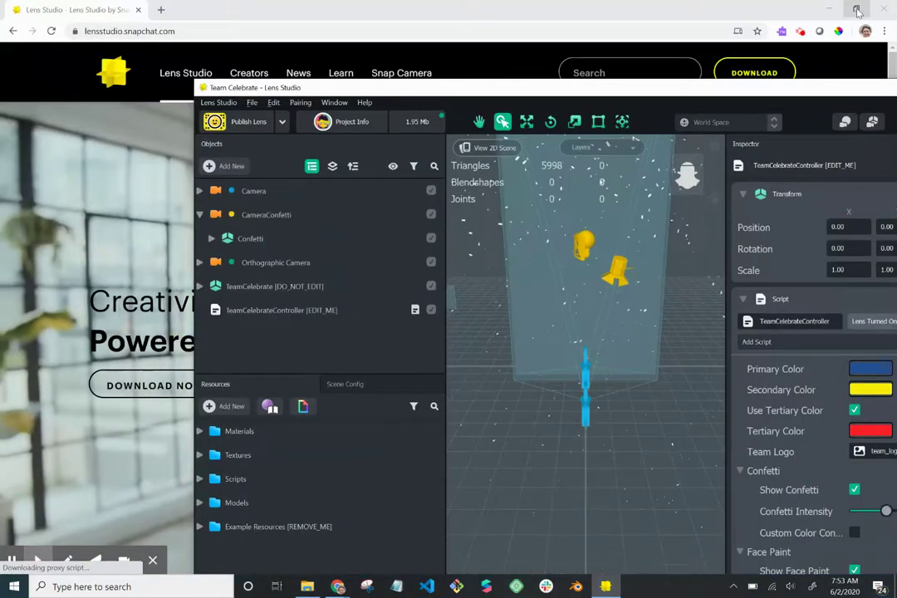
{"action": "left_click_drag", "start_coordinate": [766, 87], "coordinate": [867, 2]}
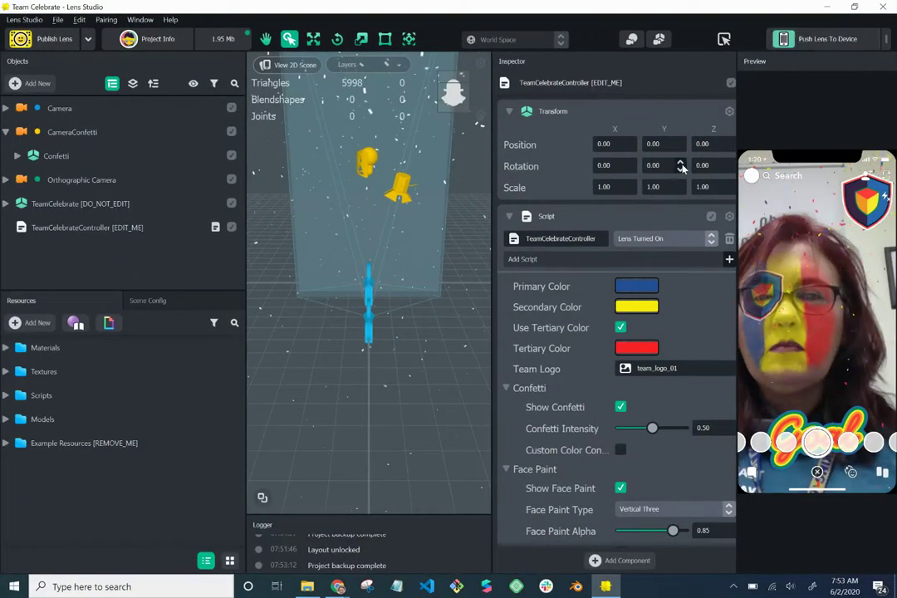
{"action": "left_click", "coordinate": [140, 19]}
{"action": "mouse_move", "coordinate": [153, 42]}
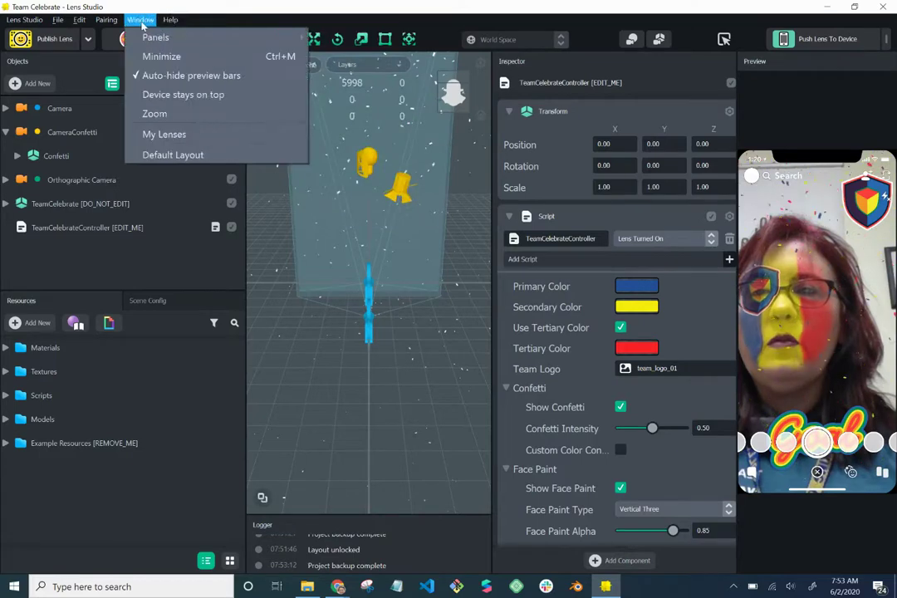
{"action": "mouse_move", "coordinate": [170, 19]}
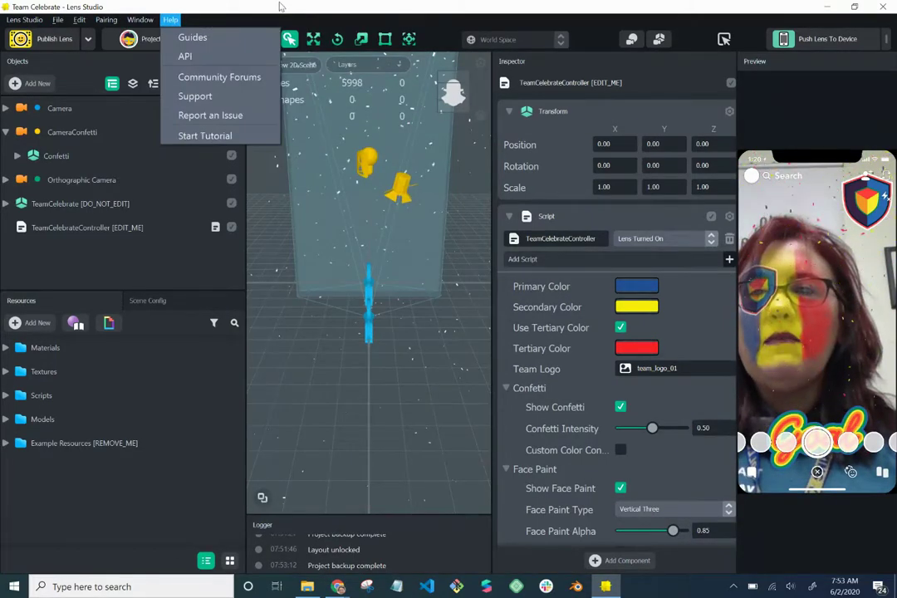
{"action": "left_click", "coordinate": [280, 7]}
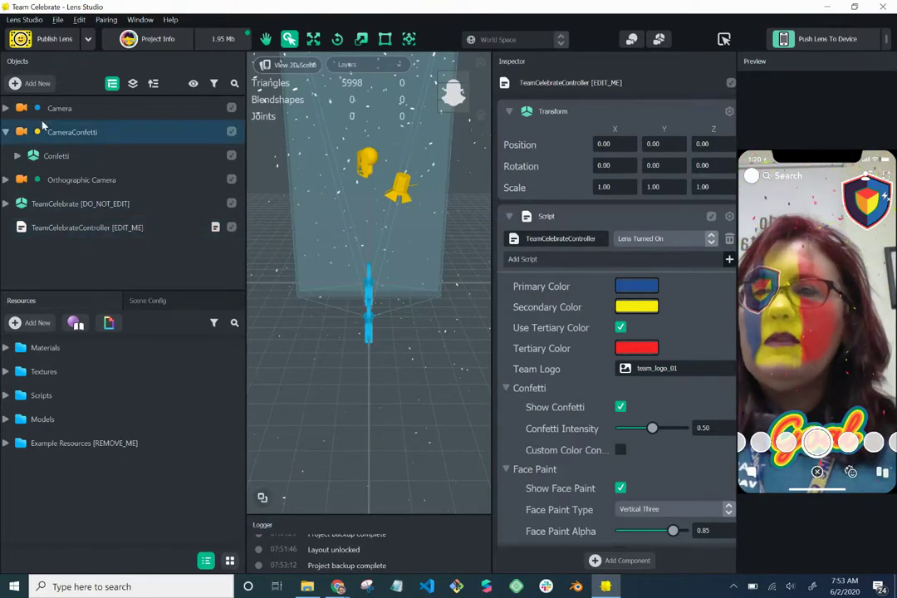
Step: Select the TeamCelebrateController [EDIT_ME] object to show its script settings, keeping its name
{"action": "left_click", "coordinate": [83, 236]}
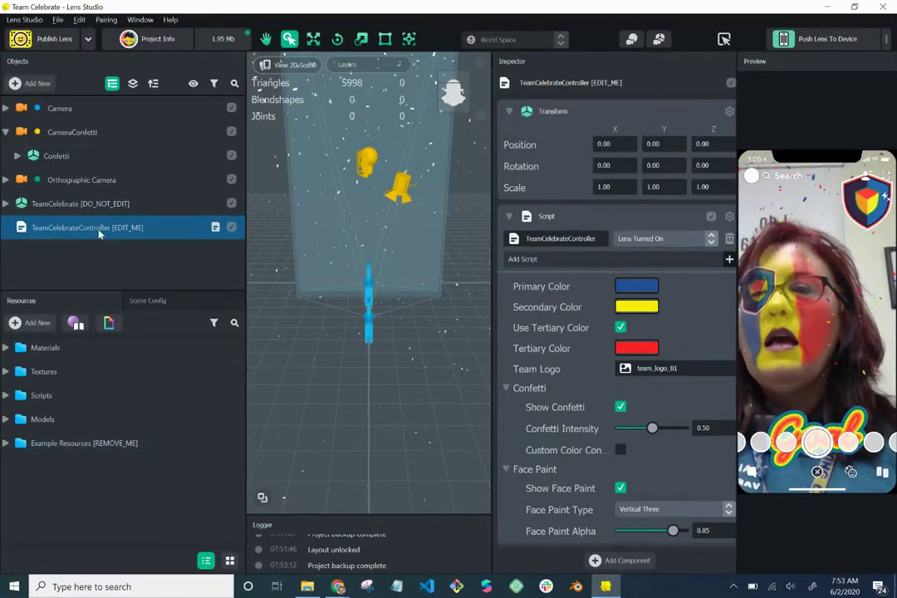
{"action": "double_click", "coordinate": [39, 230]}
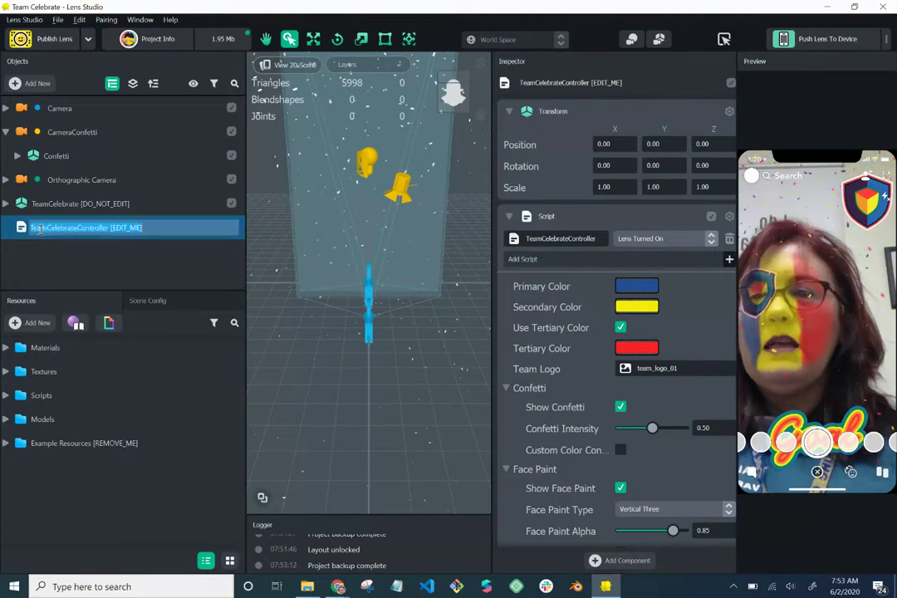
{"action": "key", "text": "Return"}
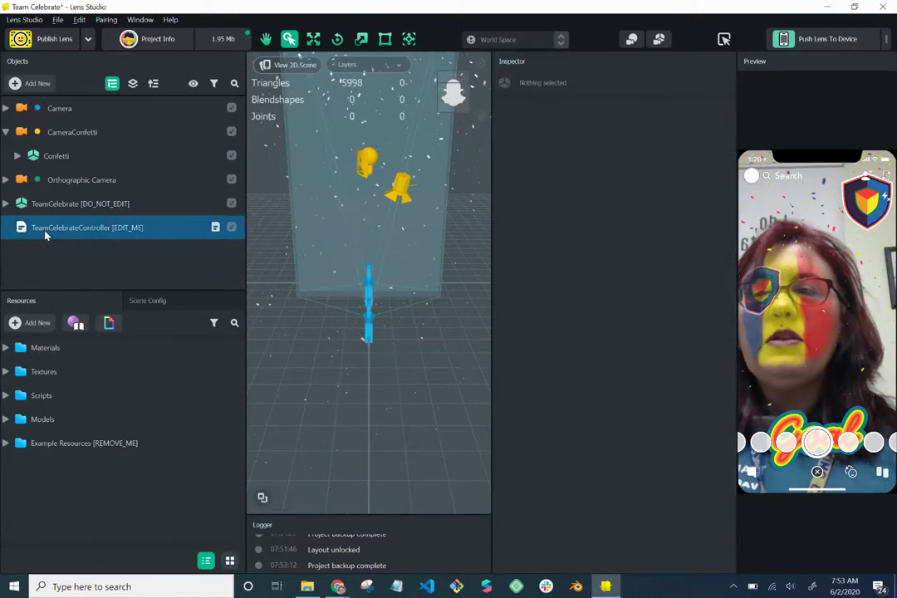
{"action": "left_click", "coordinate": [46, 232]}
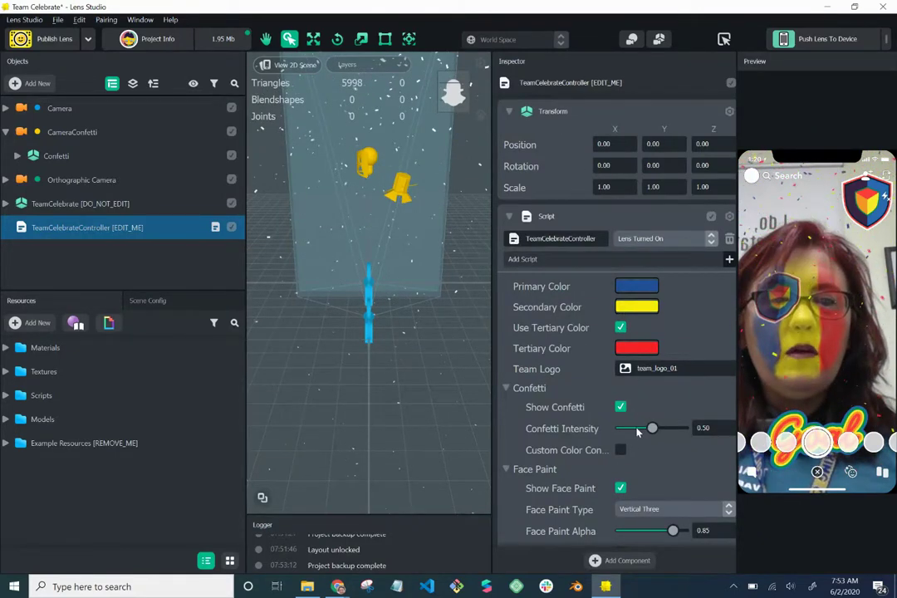
Step: Set the controller's primary color to the saved custom blue #0081c5
{"action": "mouse_move", "coordinate": [825, 297]}
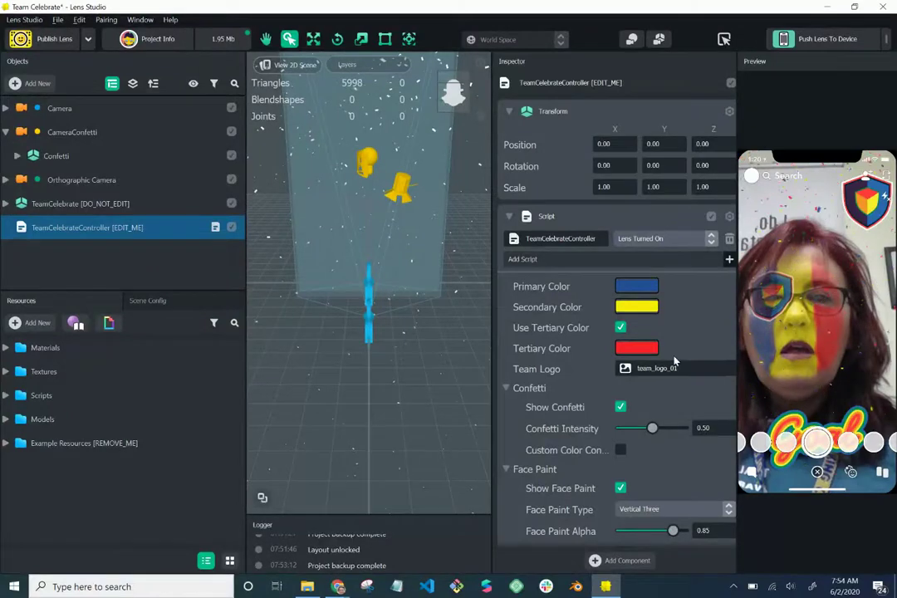
{"action": "left_click", "coordinate": [653, 288]}
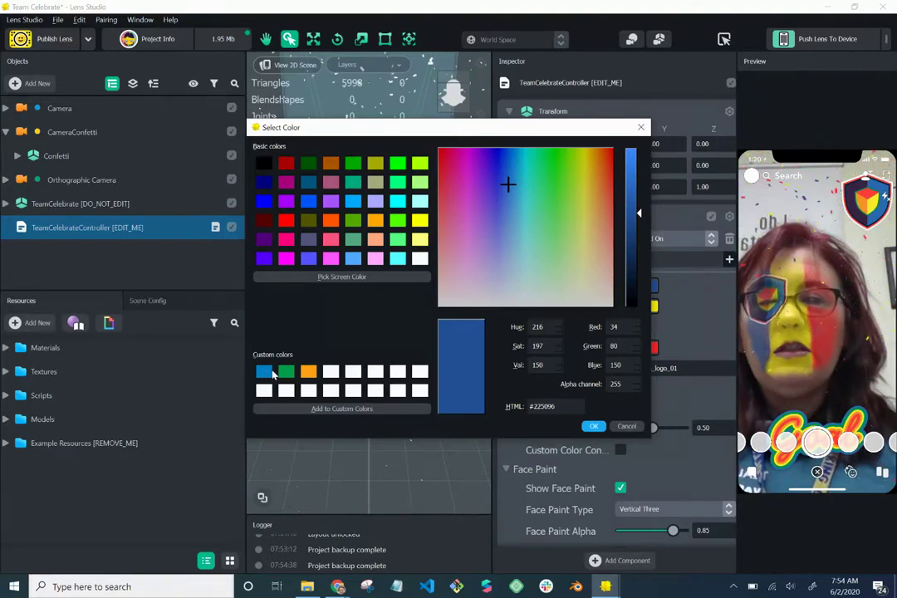
{"action": "triple_click", "coordinate": [541, 406]}
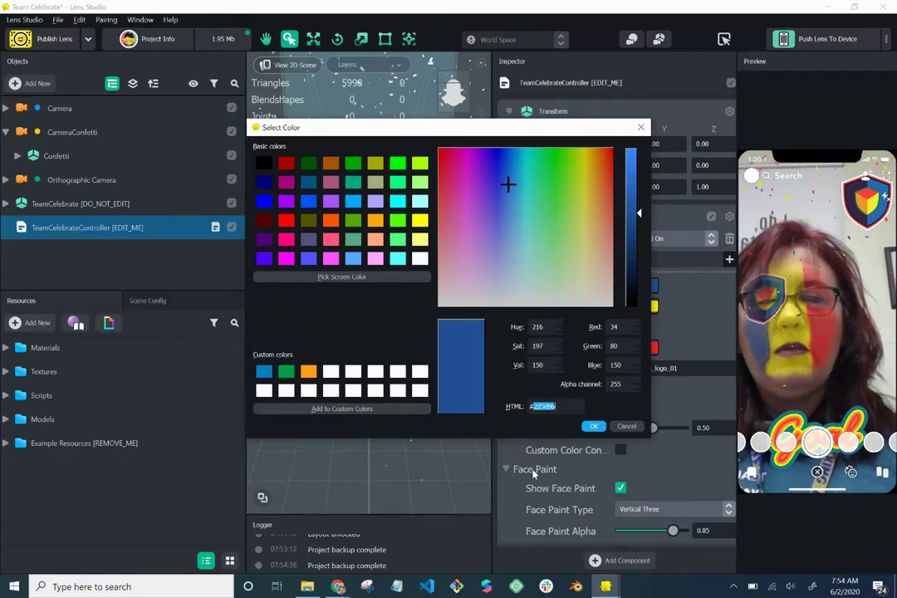
{"action": "left_click", "coordinate": [264, 376]}
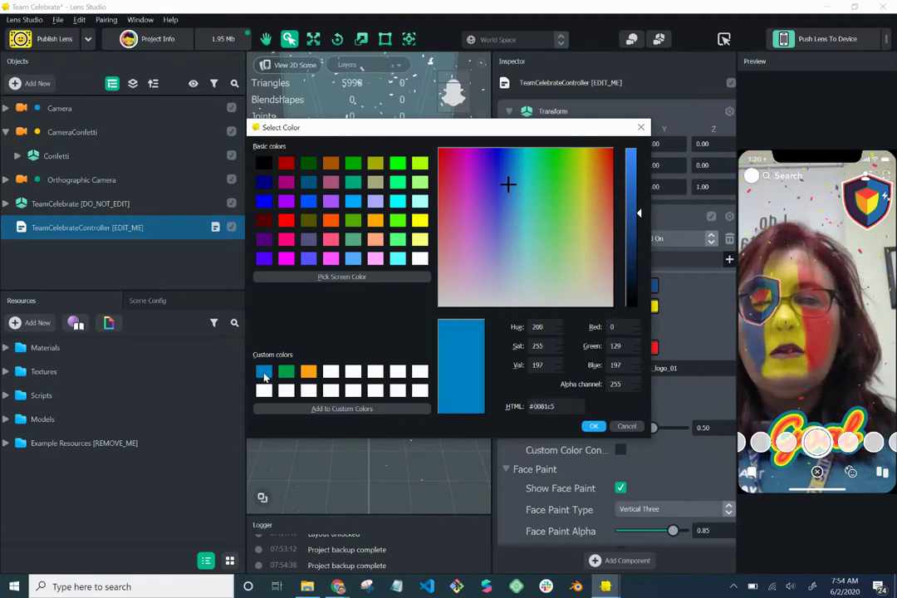
{"action": "left_click", "coordinate": [593, 426]}
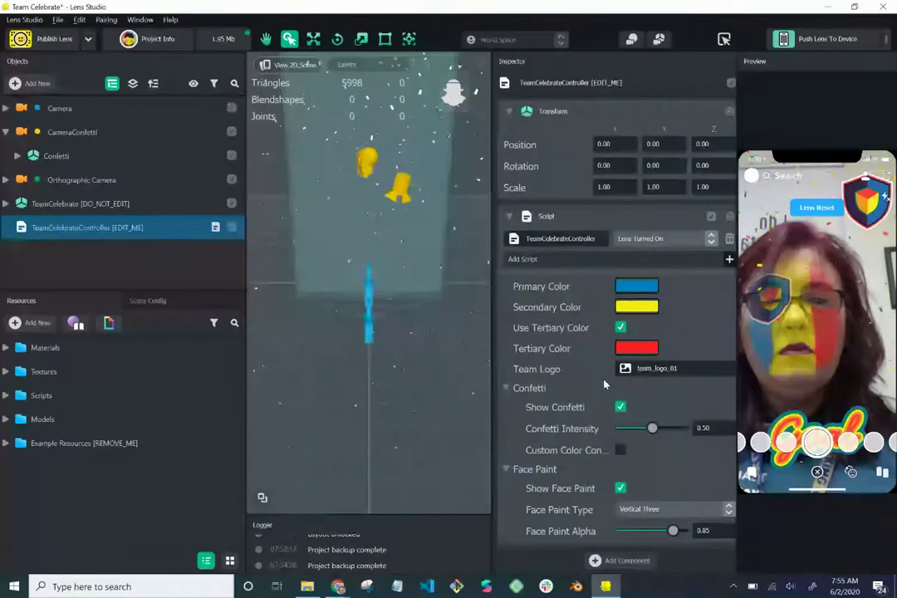
Step: Set the controller's secondary color to the saved custom green
{"action": "left_click", "coordinate": [636, 307]}
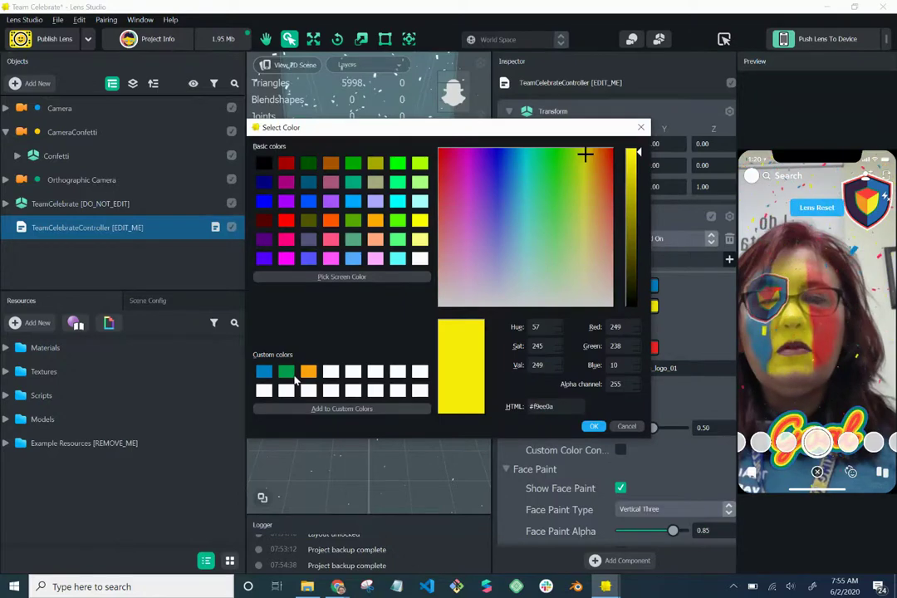
{"action": "left_click", "coordinate": [287, 373]}
{"action": "left_click", "coordinate": [593, 427]}
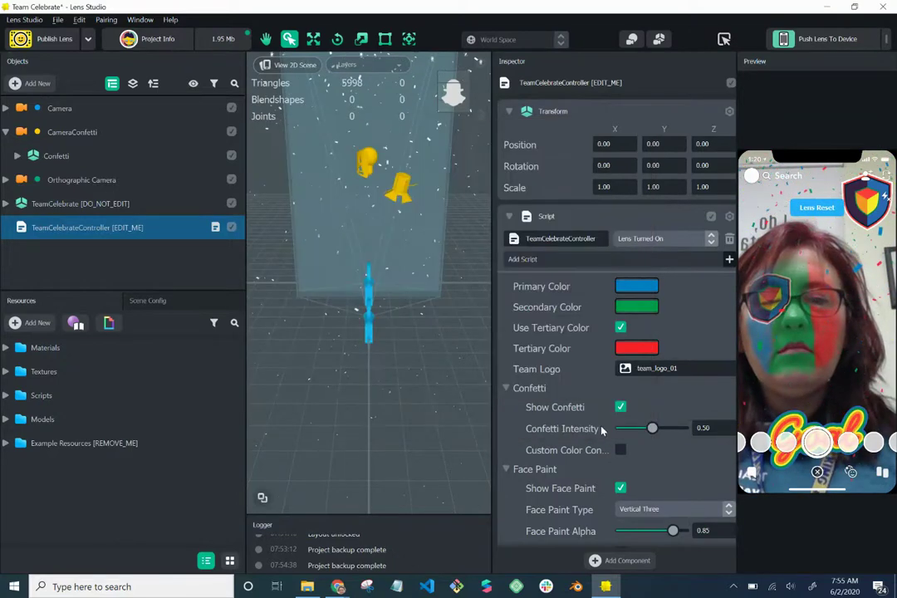
Step: Disable the tertiary color to compare the face paint in the preview, and enable it again
{"action": "left_click", "coordinate": [620, 328]}
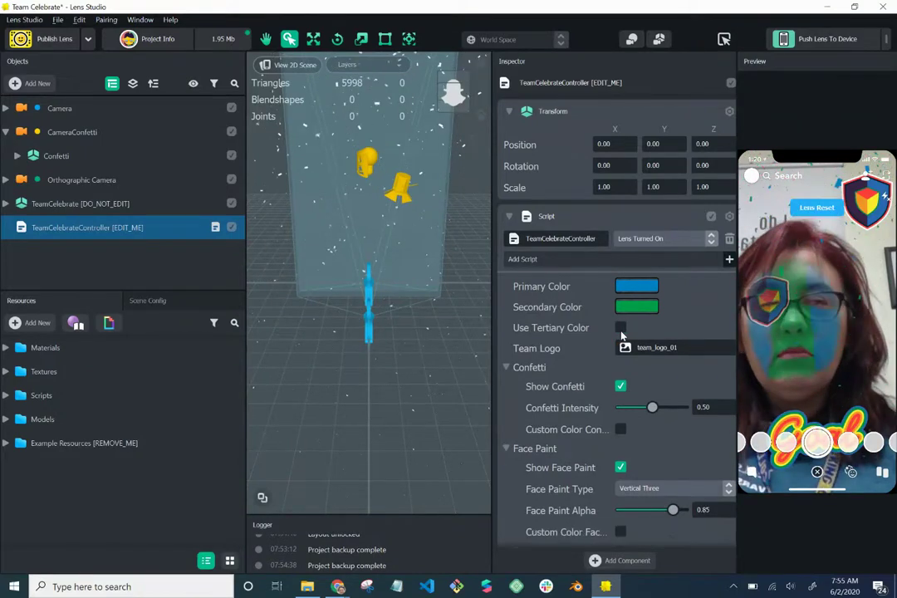
{"action": "mouse_move", "coordinate": [812, 334]}
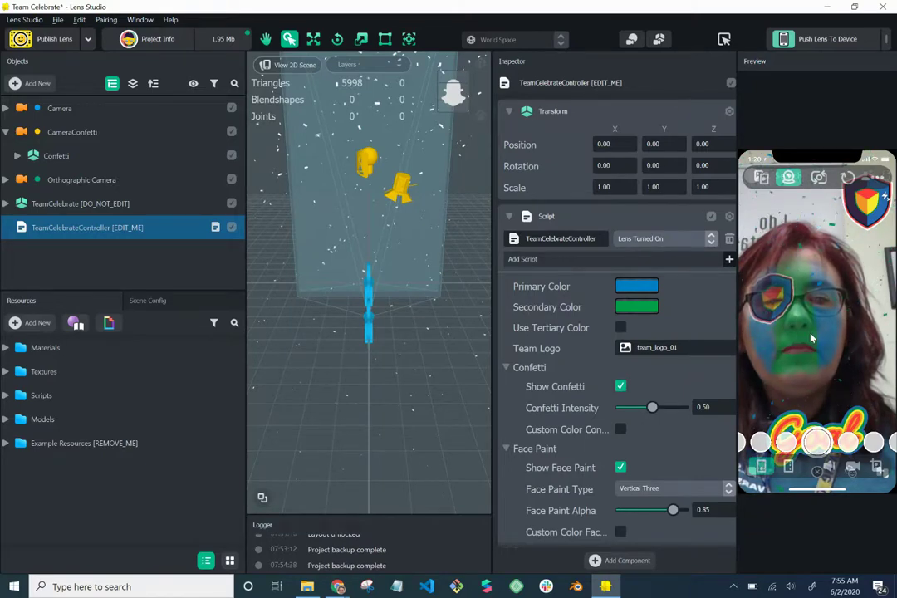
{"action": "left_click", "coordinate": [621, 328]}
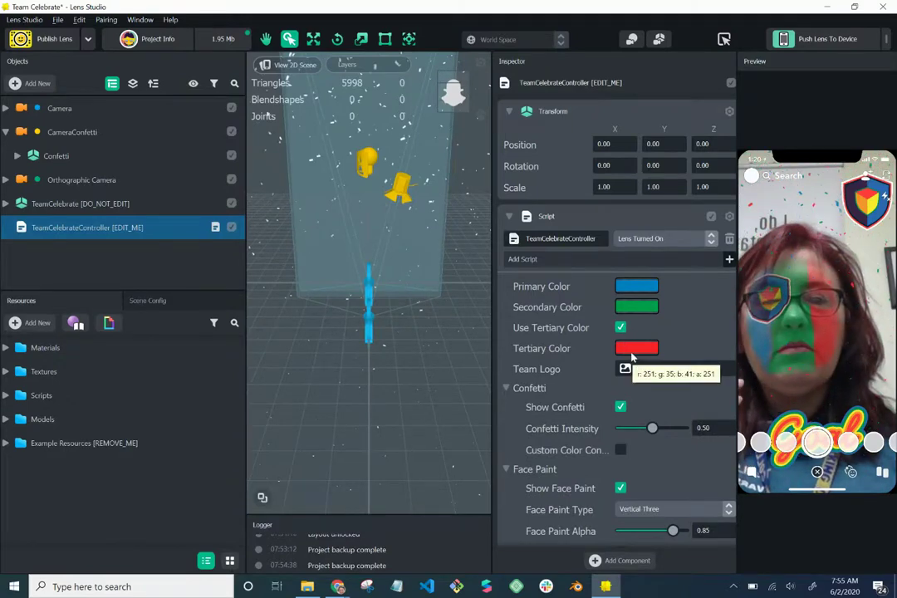
Step: Set the controller's tertiary color to the saved custom orange
{"action": "left_click", "coordinate": [631, 350]}
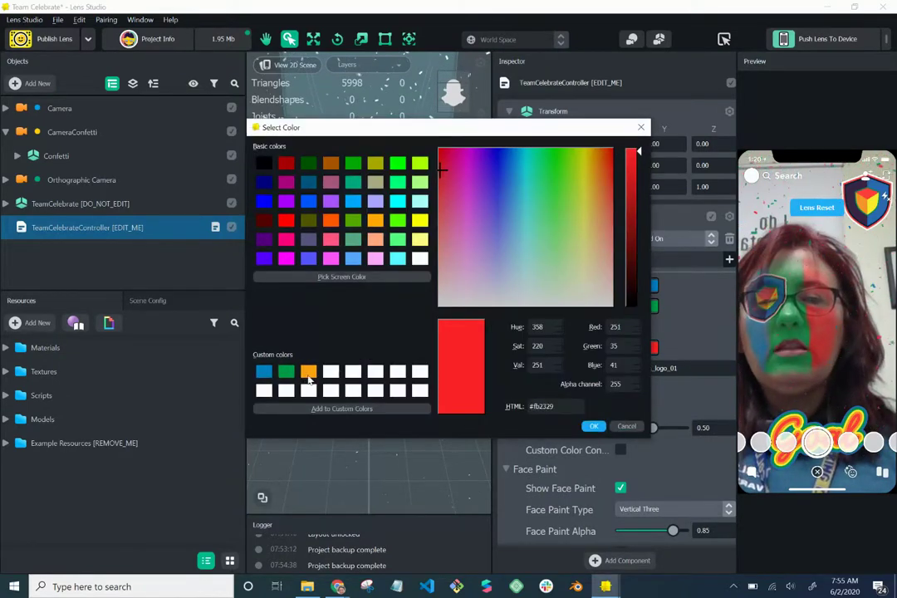
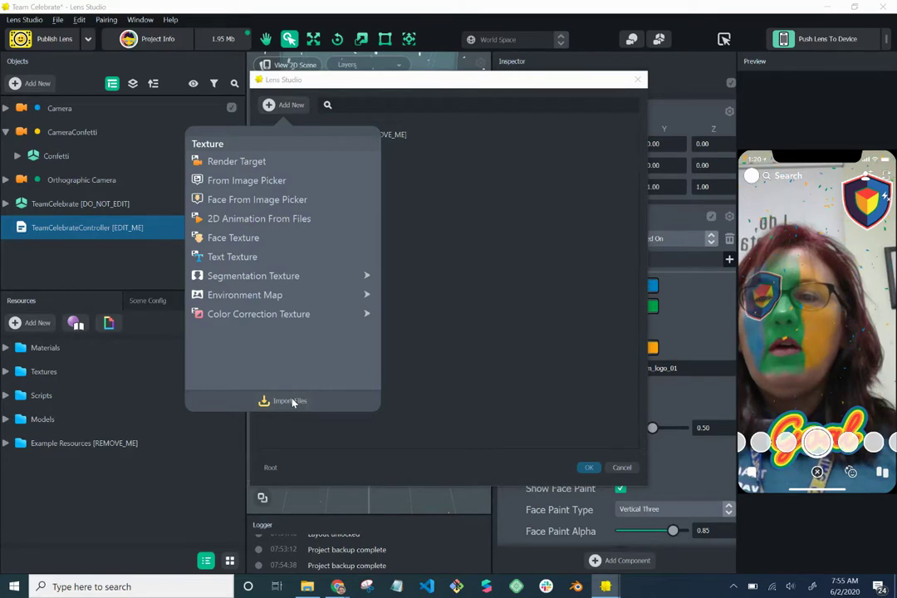
Step: Import HockingCollegeCS.png from the Snapchat Tutorials folder inside Tutorials on the Desktop and assign it as the team logo
{"action": "left_click", "coordinate": [291, 401]}
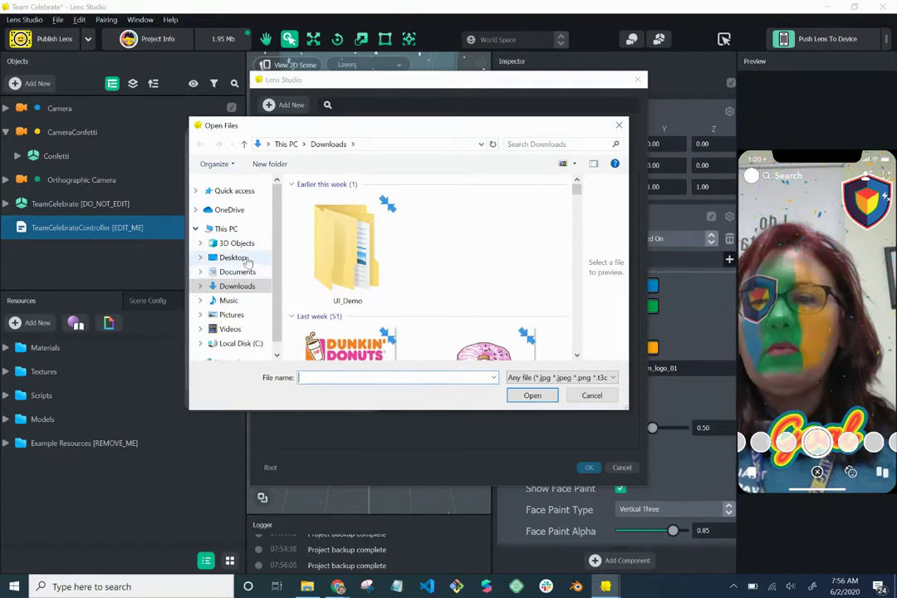
{"action": "left_click", "coordinate": [236, 257]}
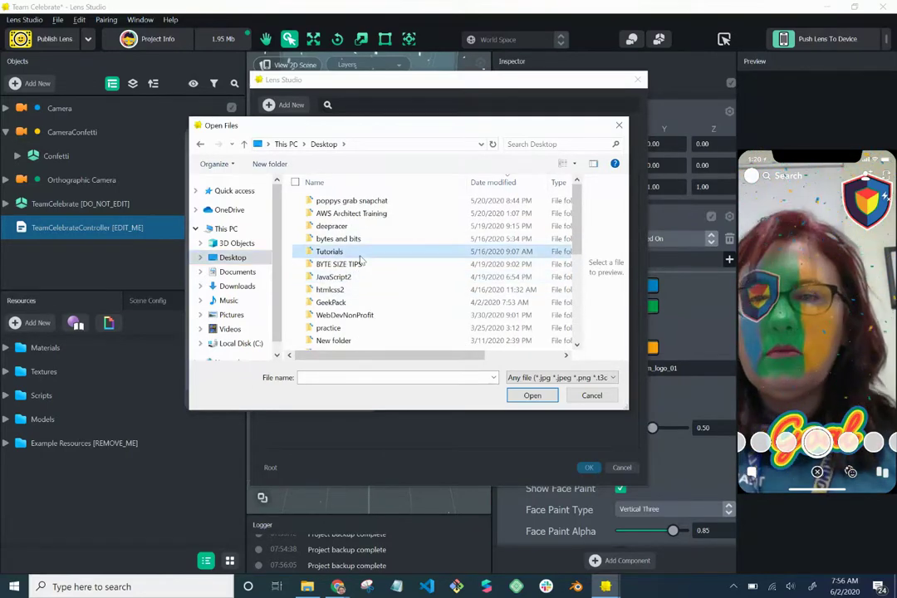
{"action": "double_click", "coordinate": [360, 256]}
{"action": "double_click", "coordinate": [359, 201]}
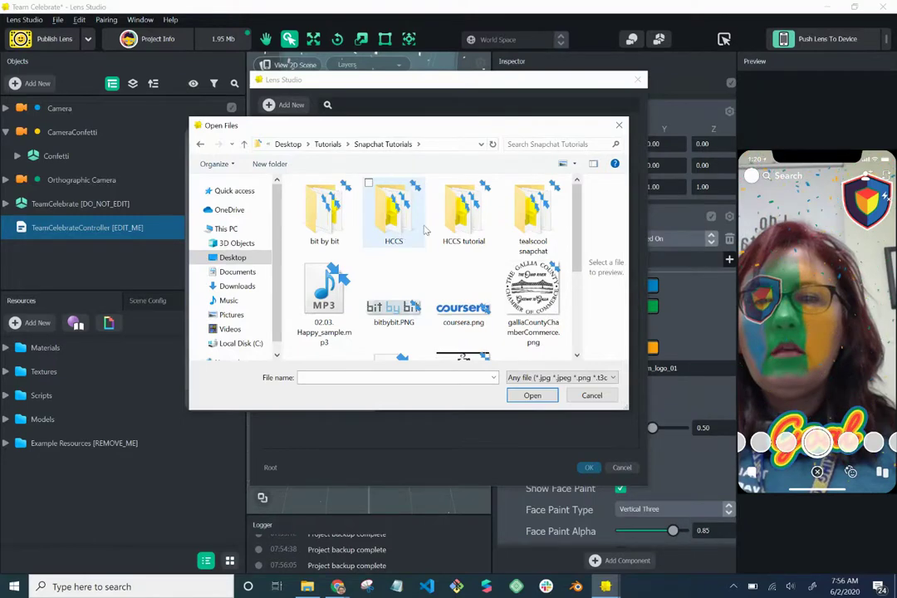
{"action": "double_click", "coordinate": [462, 214]}
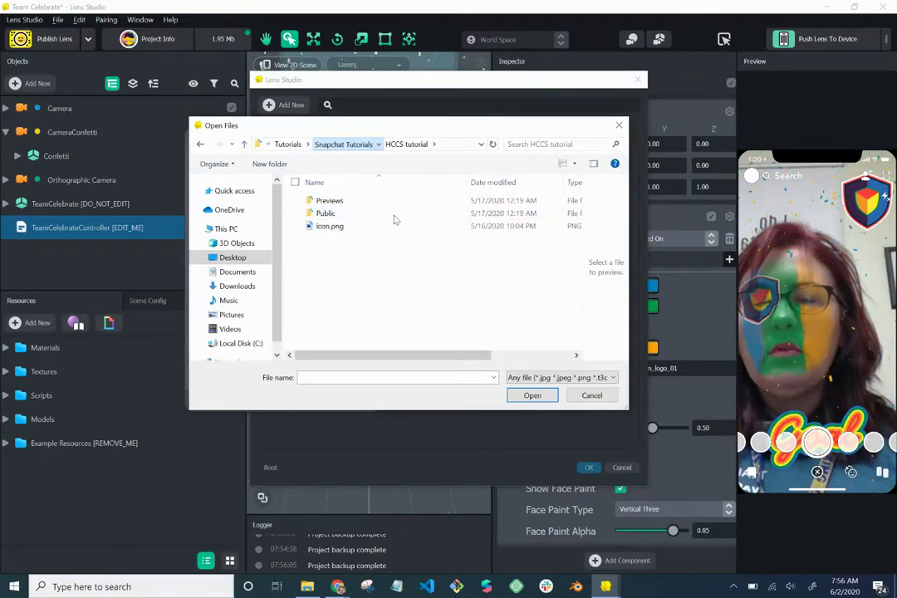
{"action": "left_click", "coordinate": [342, 145]}
{"action": "scroll", "coordinate": [413, 287], "scroll_direction": "down", "scroll_amount": 5}
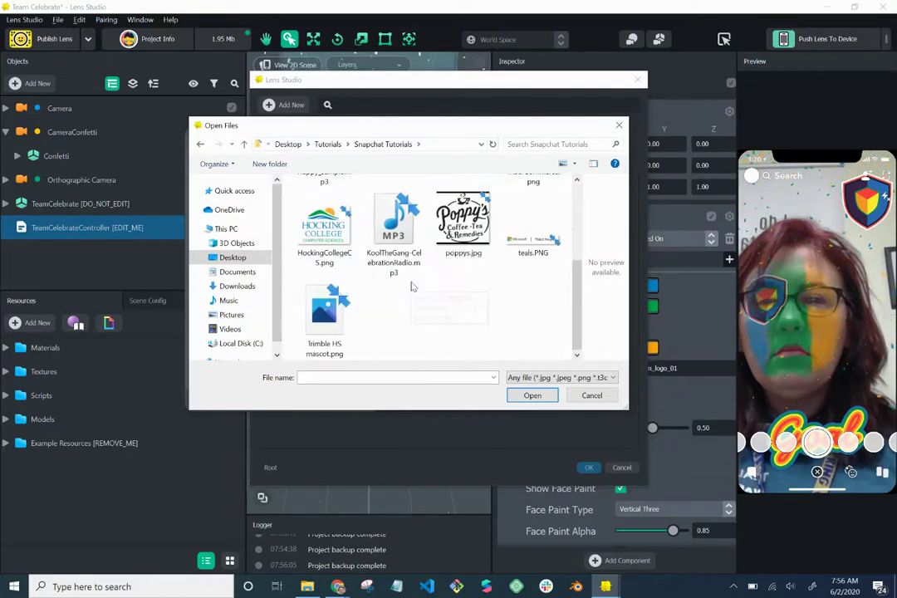
{"action": "left_click", "coordinate": [339, 253]}
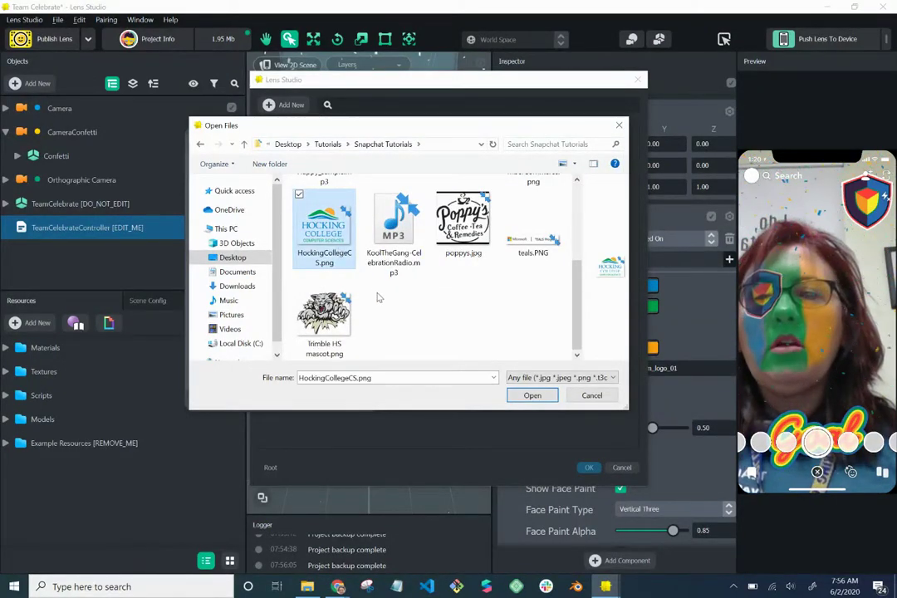
{"action": "left_click", "coordinate": [533, 396]}
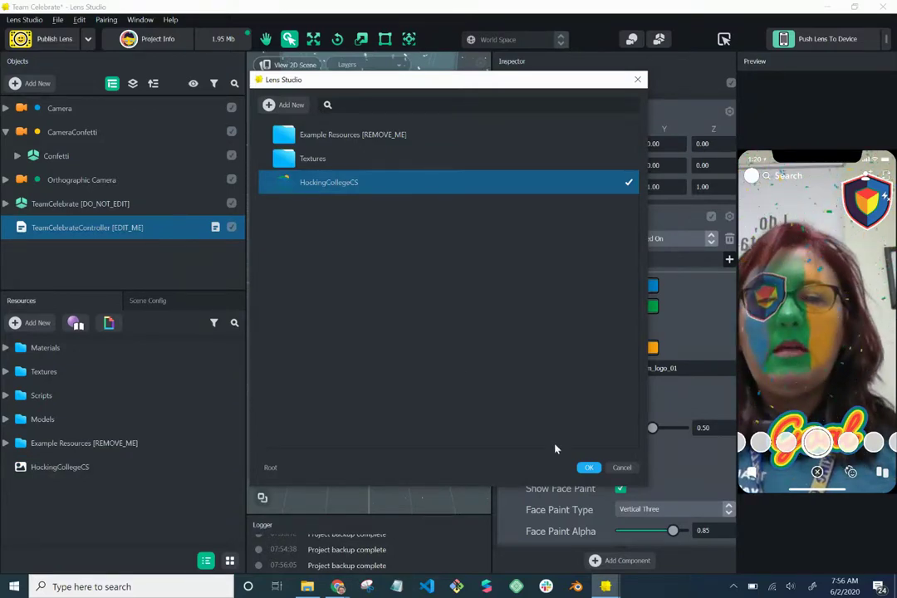
{"action": "left_click", "coordinate": [587, 468]}
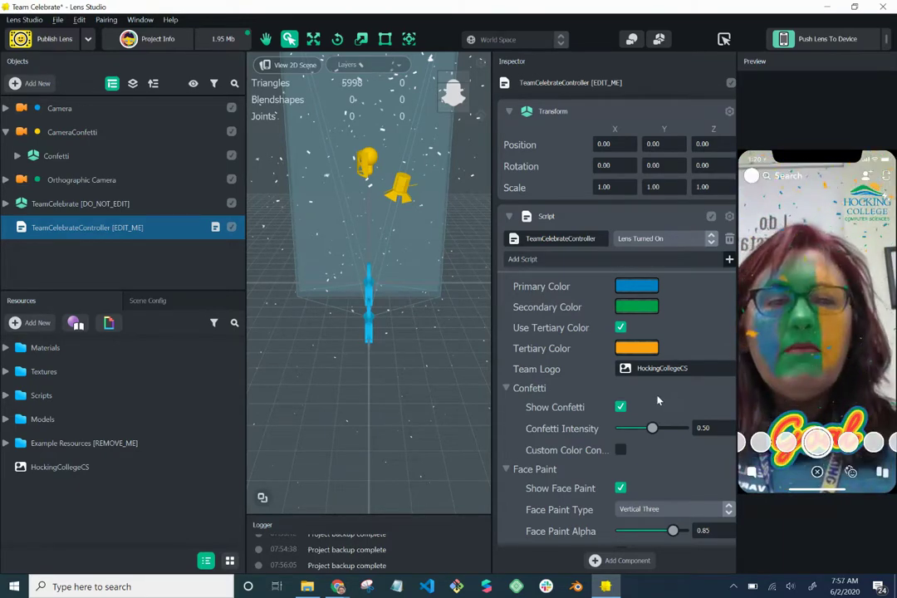
Step: Switch the confetti off and on again to compare it in the preview, and set the confetti intensity to 1.00
{"action": "scroll", "coordinate": [658, 400], "scroll_direction": "down", "scroll_amount": 2}
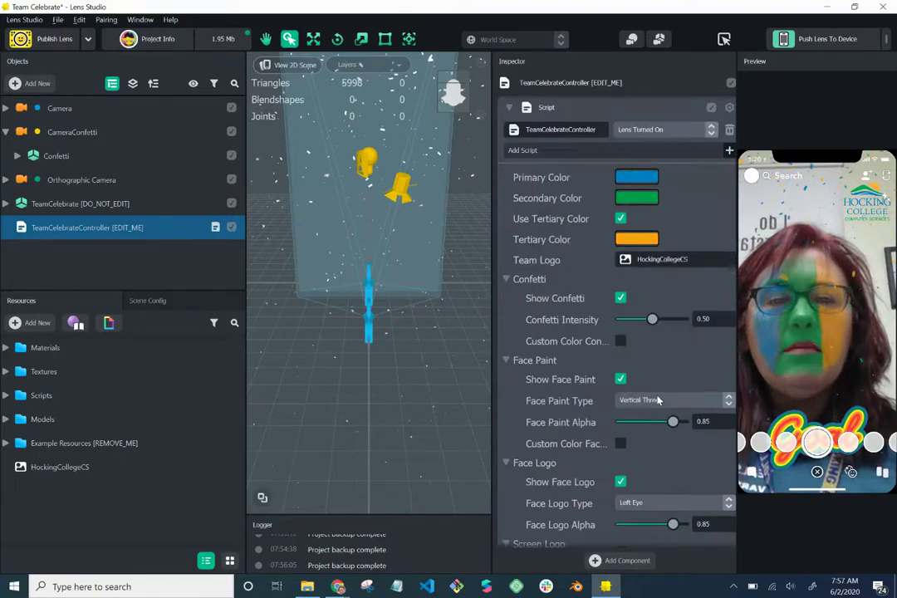
{"action": "left_click", "coordinate": [621, 299]}
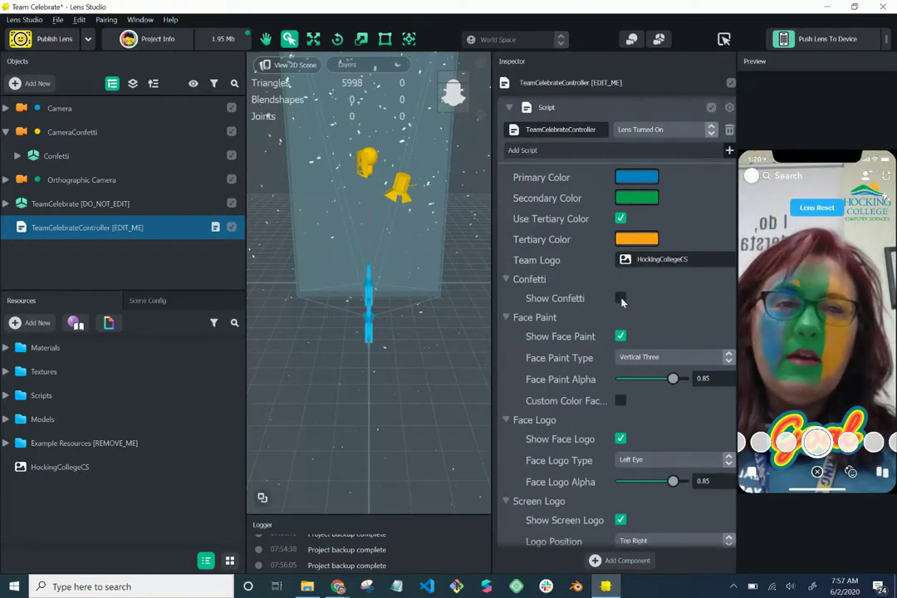
{"action": "left_click", "coordinate": [622, 299]}
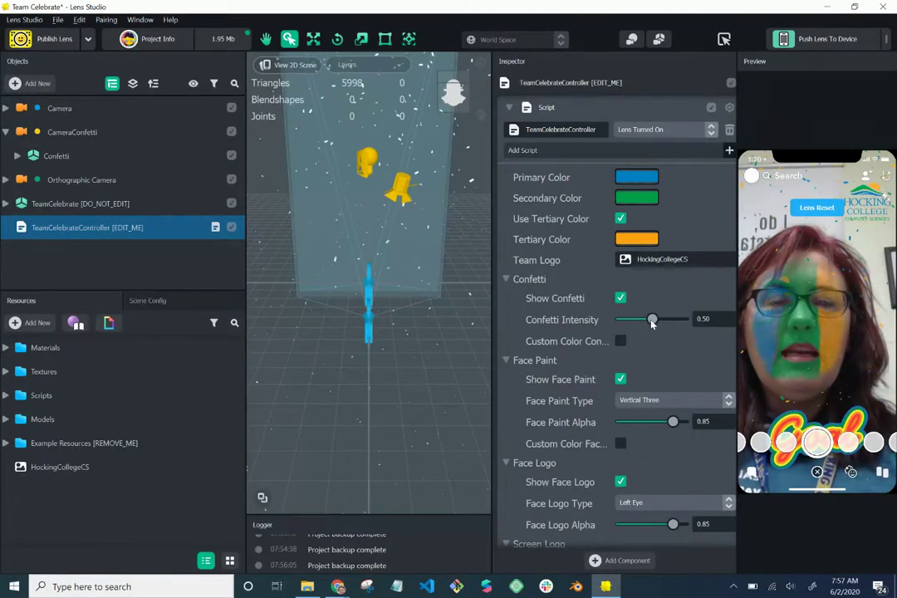
{"action": "left_click_drag", "start_coordinate": [652, 323], "coordinate": [686, 325]}
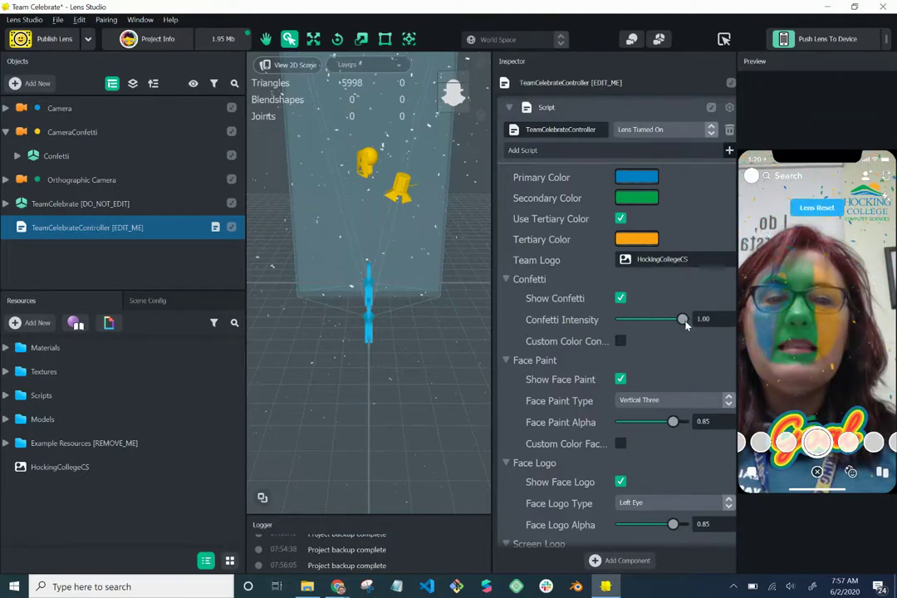
Step: Enable custom confetti colors to compare them with the team colors in the preview, and disable them again
{"action": "left_click", "coordinate": [621, 342]}
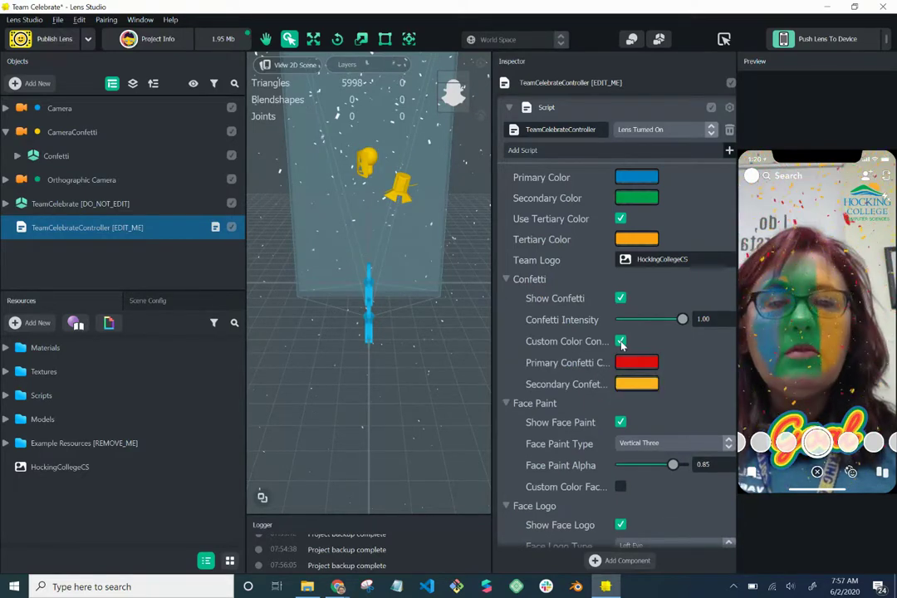
{"action": "left_click", "coordinate": [620, 342]}
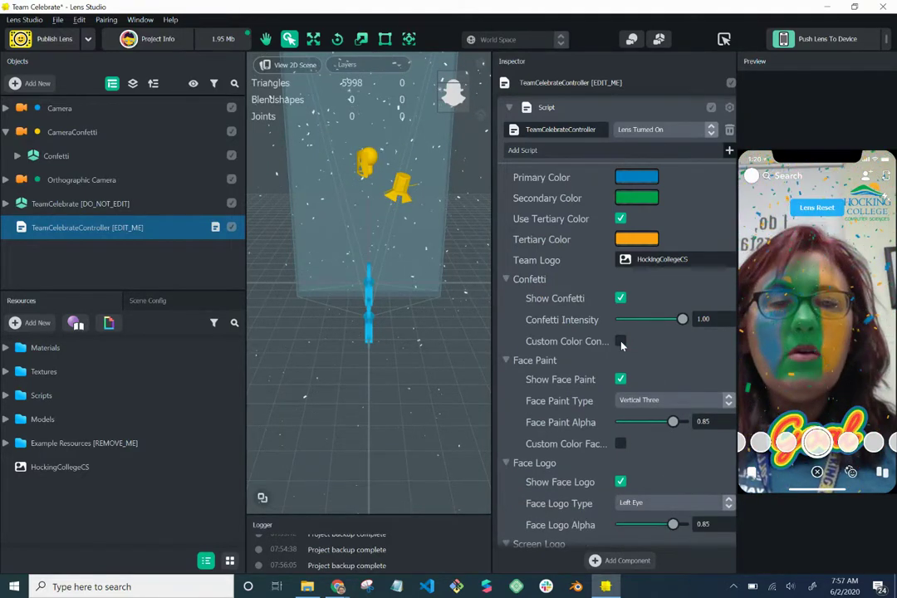
{"action": "mouse_move", "coordinate": [790, 275]}
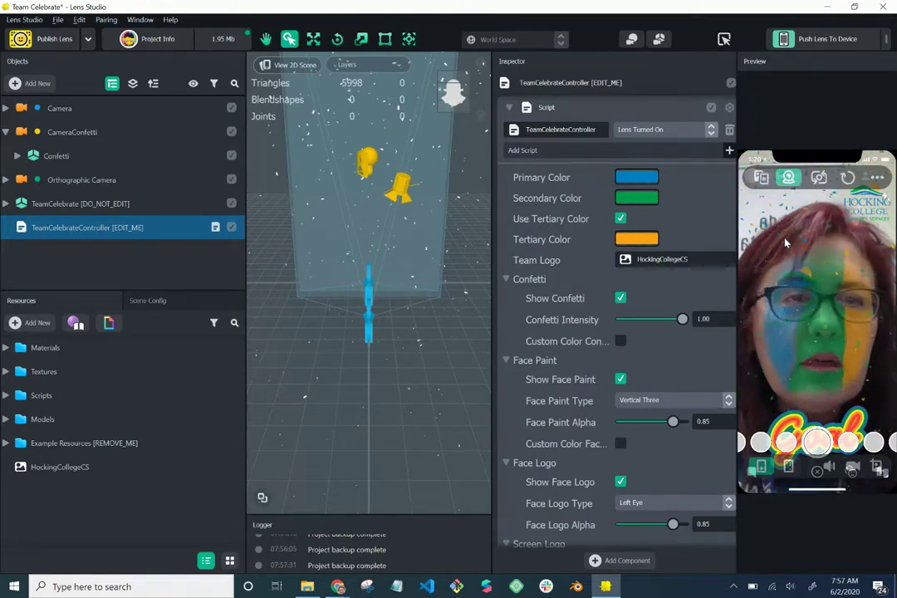
{"action": "left_click", "coordinate": [621, 341]}
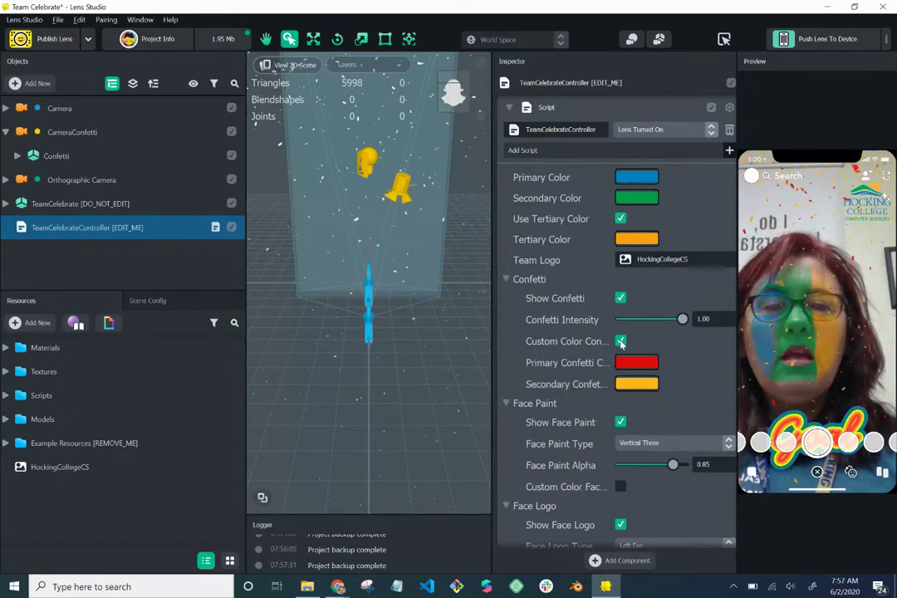
{"action": "left_click", "coordinate": [621, 342]}
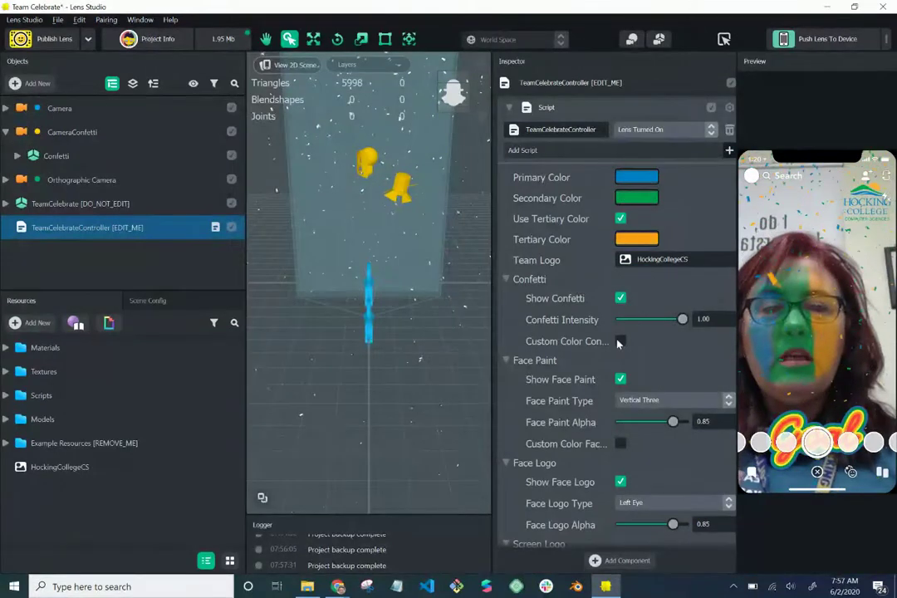
Step: Switch the face paint off and on again to check its effect in the preview
{"action": "scroll", "coordinate": [621, 351], "scroll_direction": "down", "scroll_amount": 3}
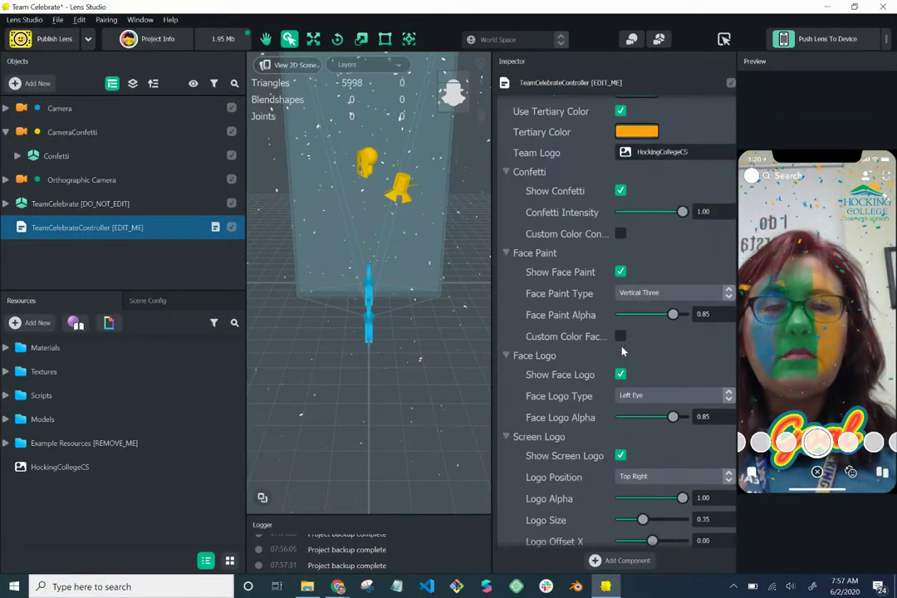
{"action": "left_click", "coordinate": [619, 272]}
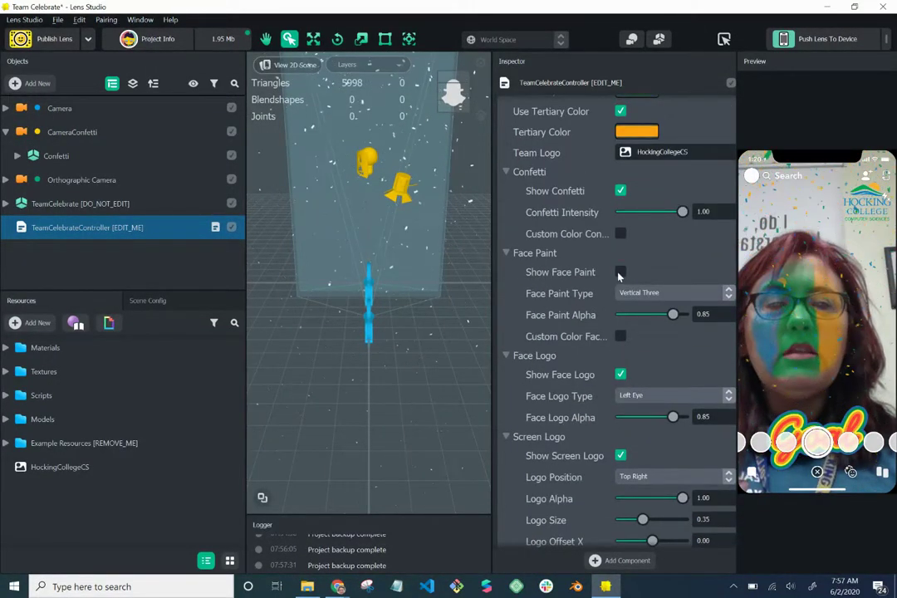
{"action": "left_click", "coordinate": [620, 273]}
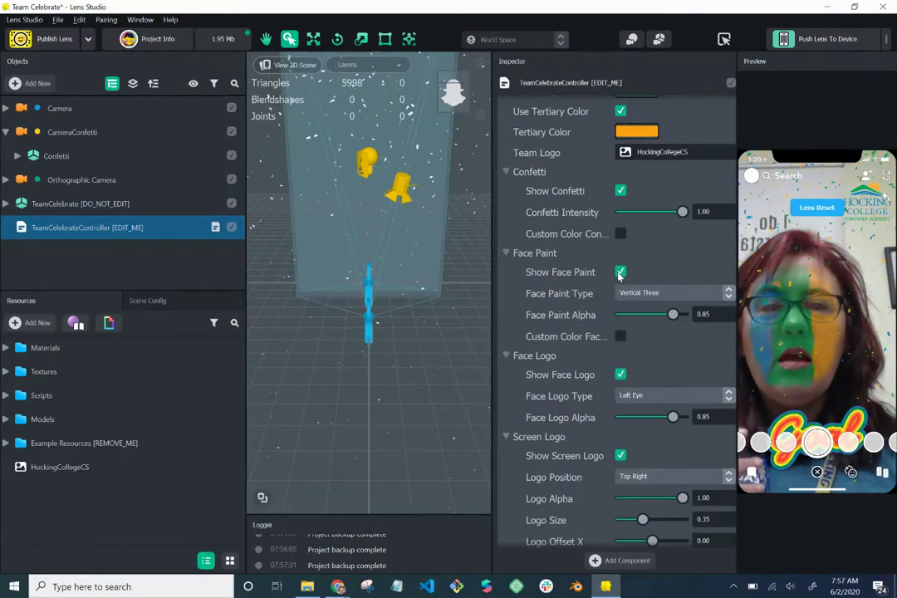
Step: Try the face paint types Lines, Swirls, Half, Quarter, Vertical Three and Horizontal Three one after another in the preview
{"action": "left_click", "coordinate": [679, 299]}
{"action": "left_click", "coordinate": [677, 236]}
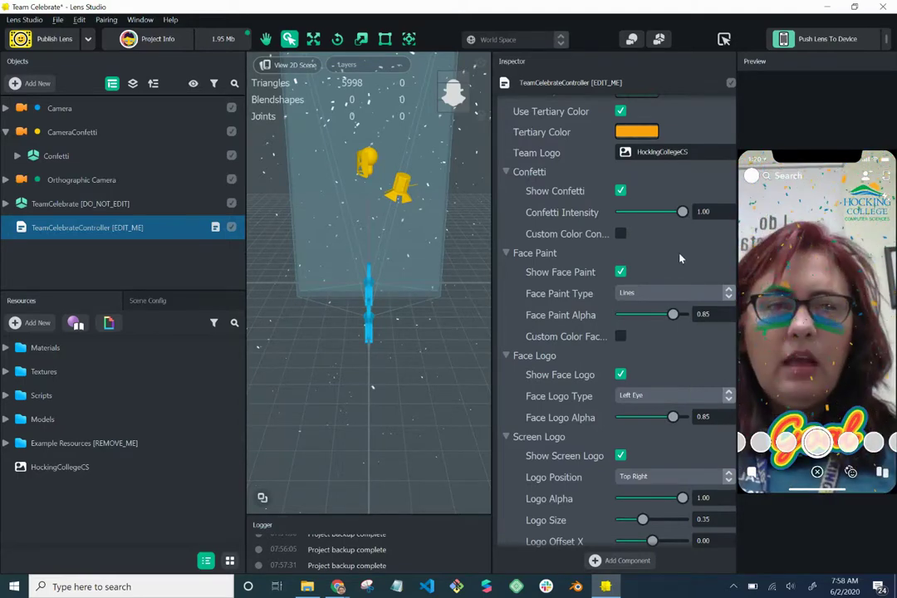
{"action": "left_click", "coordinate": [679, 293]}
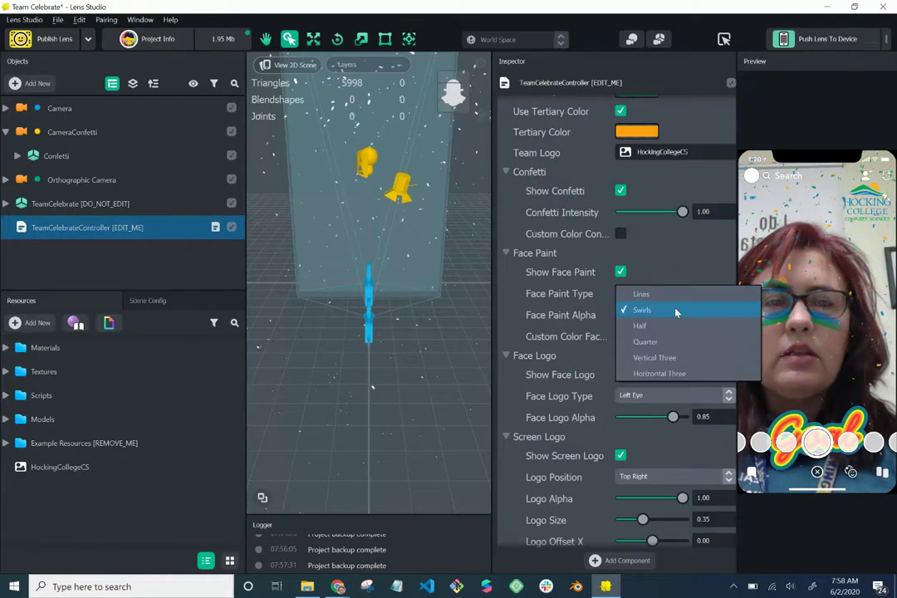
{"action": "left_click", "coordinate": [674, 313]}
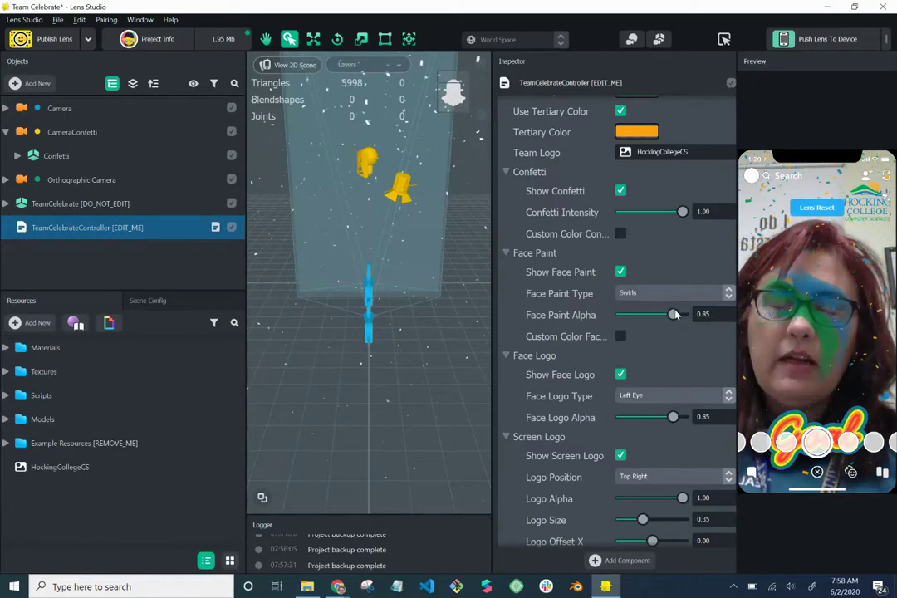
{"action": "left_click", "coordinate": [679, 292]}
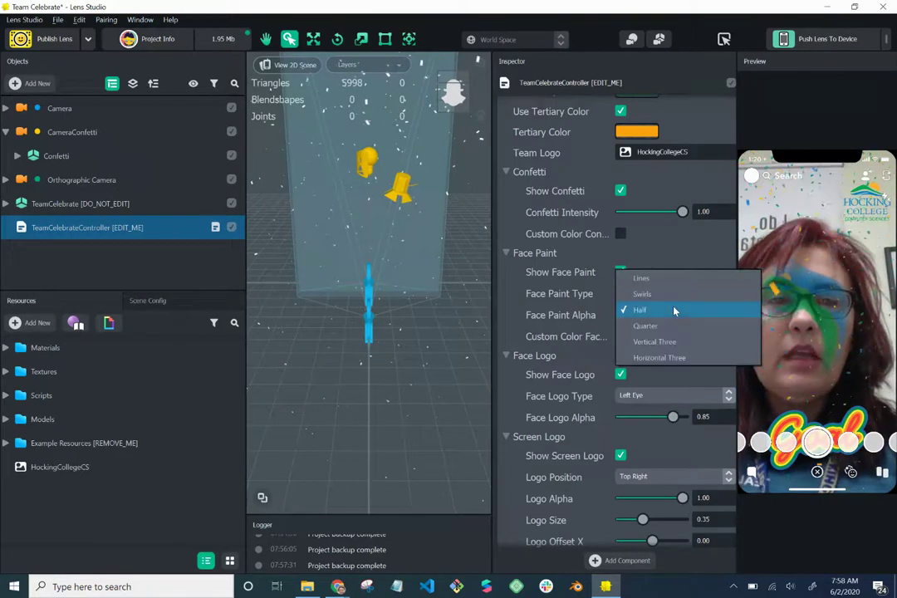
{"action": "left_click", "coordinate": [674, 312]}
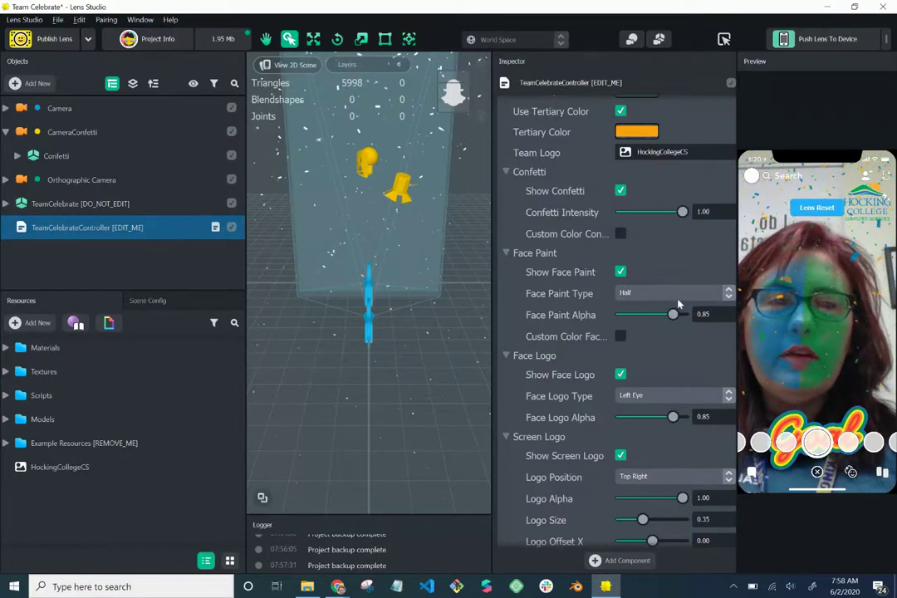
{"action": "left_click", "coordinate": [678, 296]}
{"action": "left_click", "coordinate": [675, 311]}
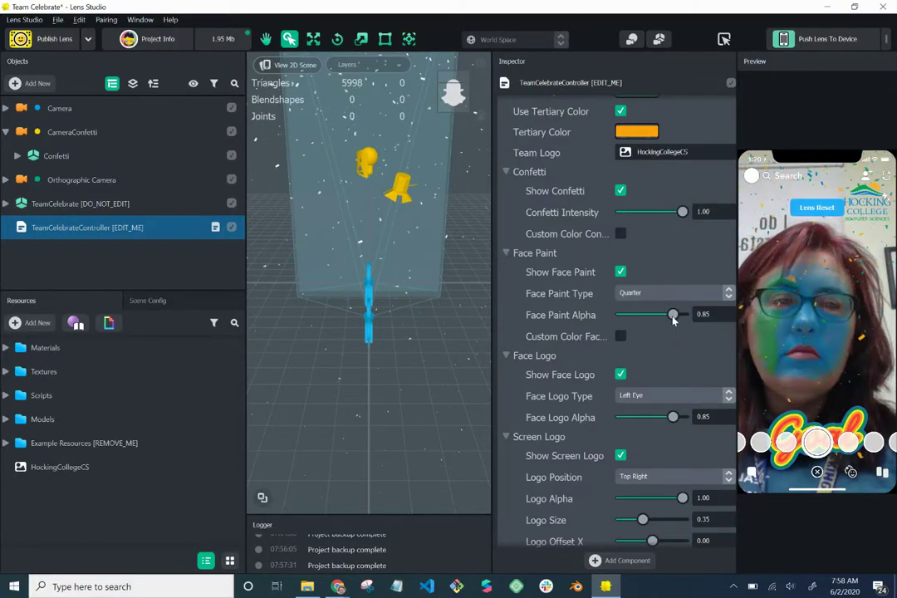
{"action": "left_click", "coordinate": [676, 294]}
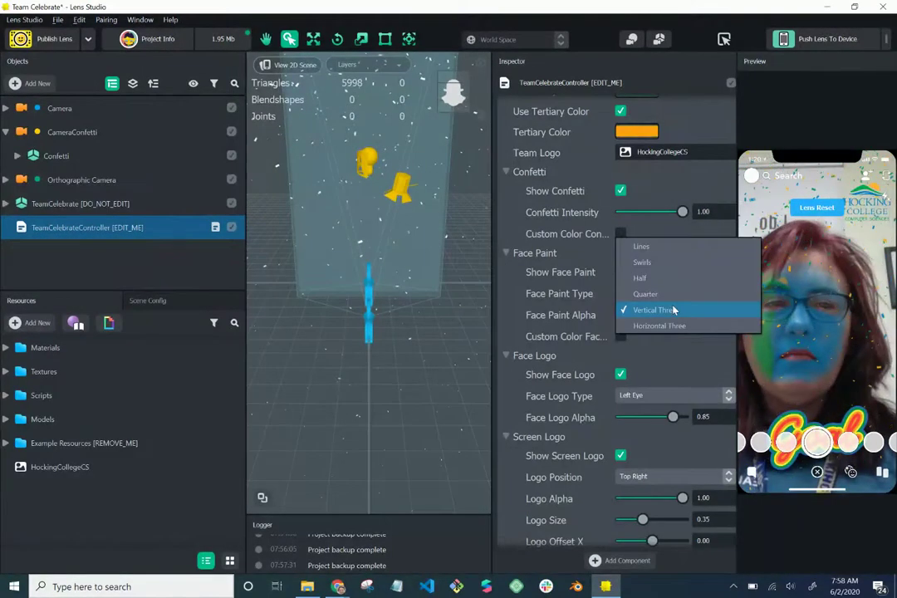
{"action": "left_click", "coordinate": [673, 312]}
{"action": "left_click", "coordinate": [675, 292]}
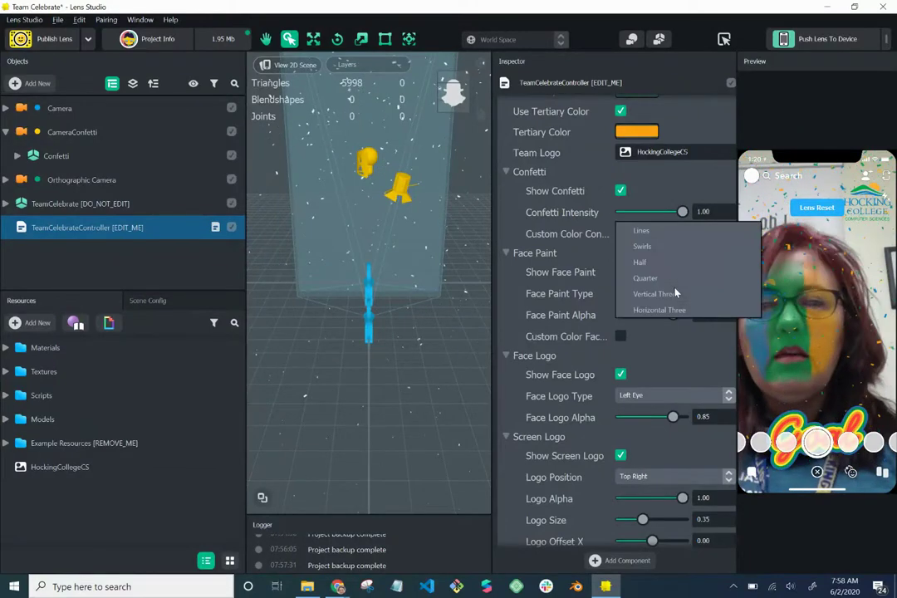
{"action": "left_click", "coordinate": [674, 312]}
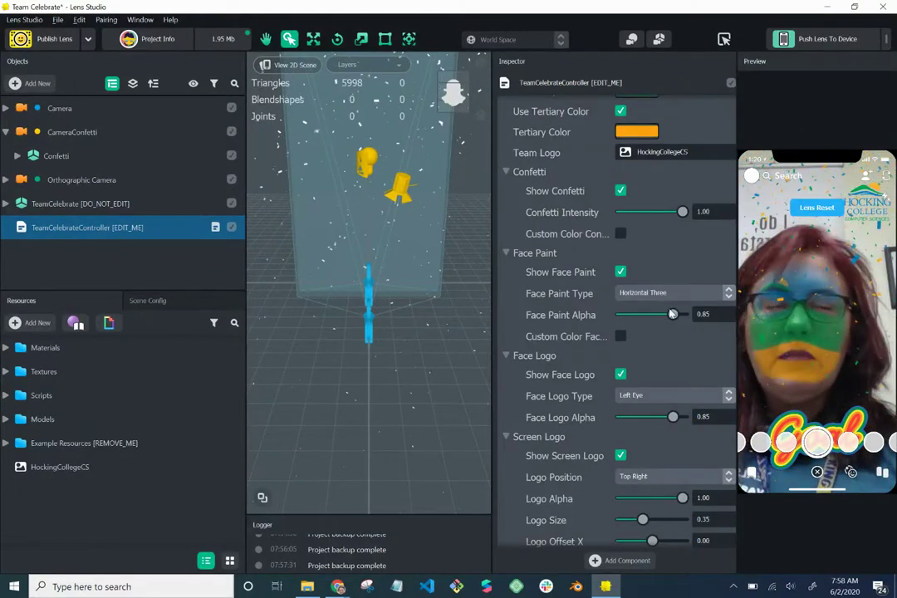
Step: Set the face paint type to Lines
{"action": "left_click", "coordinate": [673, 294]}
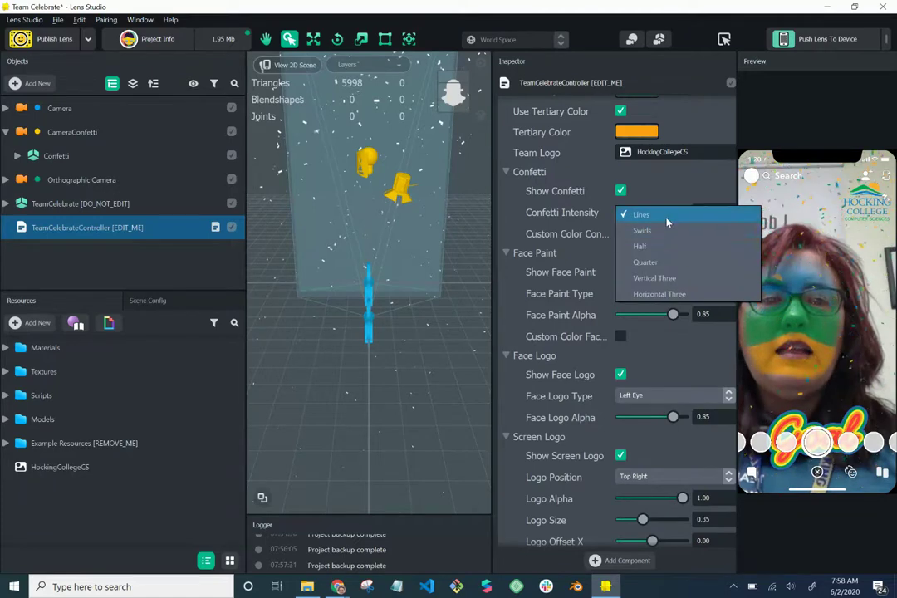
{"action": "left_click", "coordinate": [652, 215]}
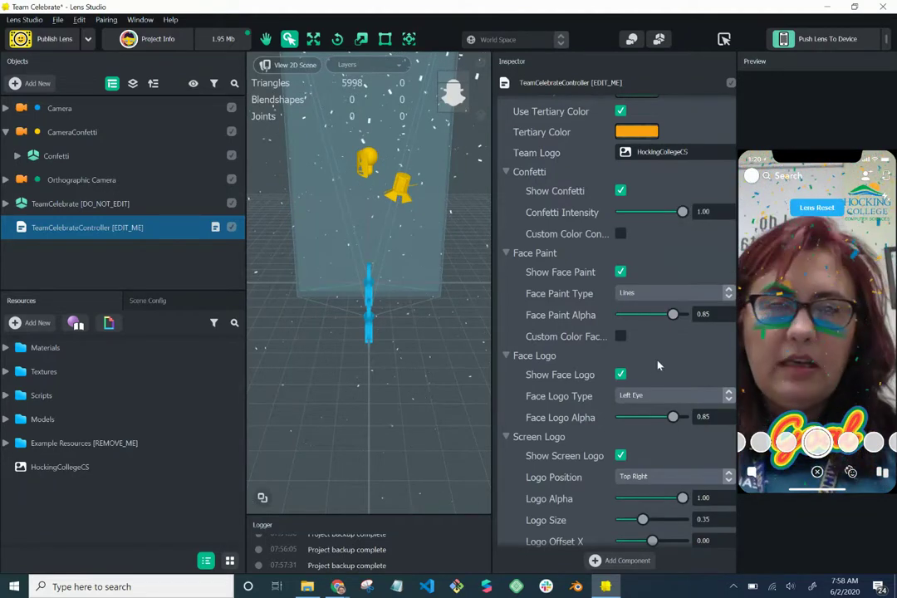
Step: Enable custom face paint colors to compare them in the preview, and disable them again
{"action": "left_click", "coordinate": [622, 337]}
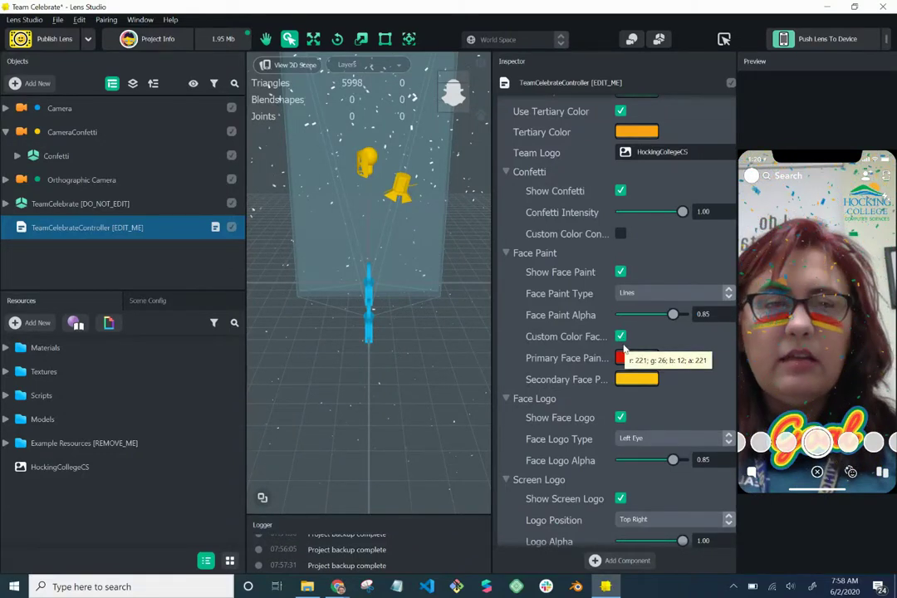
{"action": "left_click", "coordinate": [621, 337]}
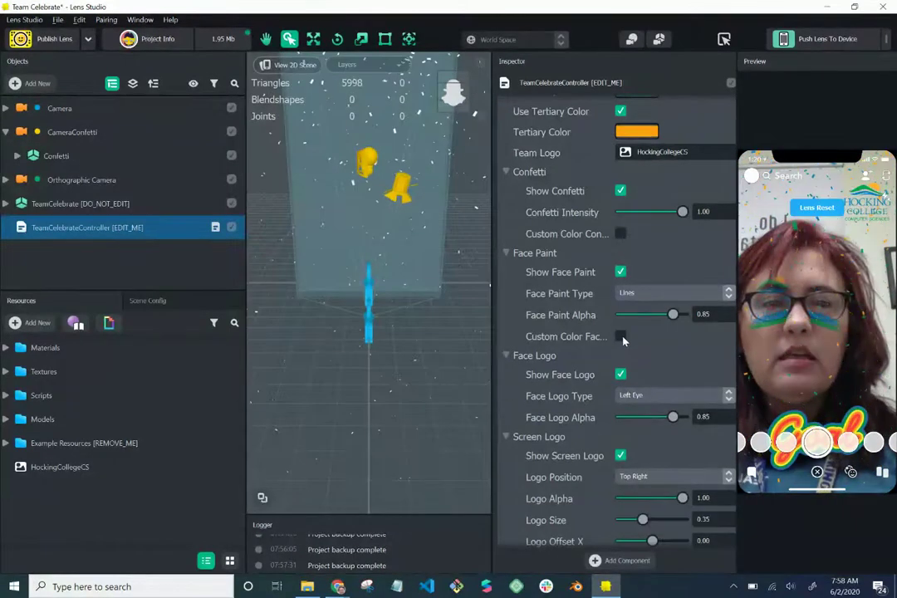
Step: Switch the screen logo off and on again, and do the same with the face logo, to check their effect in the preview
{"action": "scroll", "coordinate": [630, 365], "scroll_direction": "down", "scroll_amount": 1}
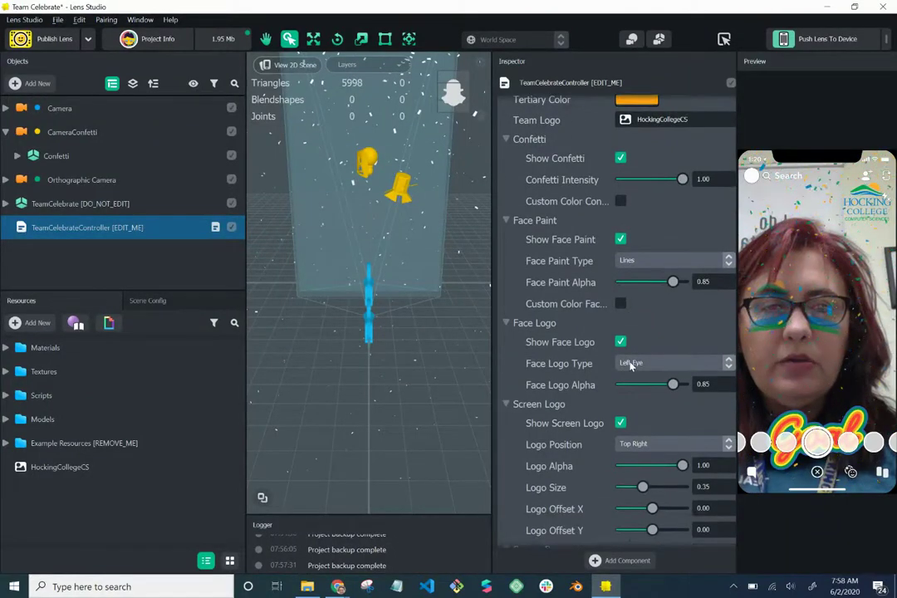
{"action": "scroll", "coordinate": [630, 366], "scroll_direction": "down", "scroll_amount": 2}
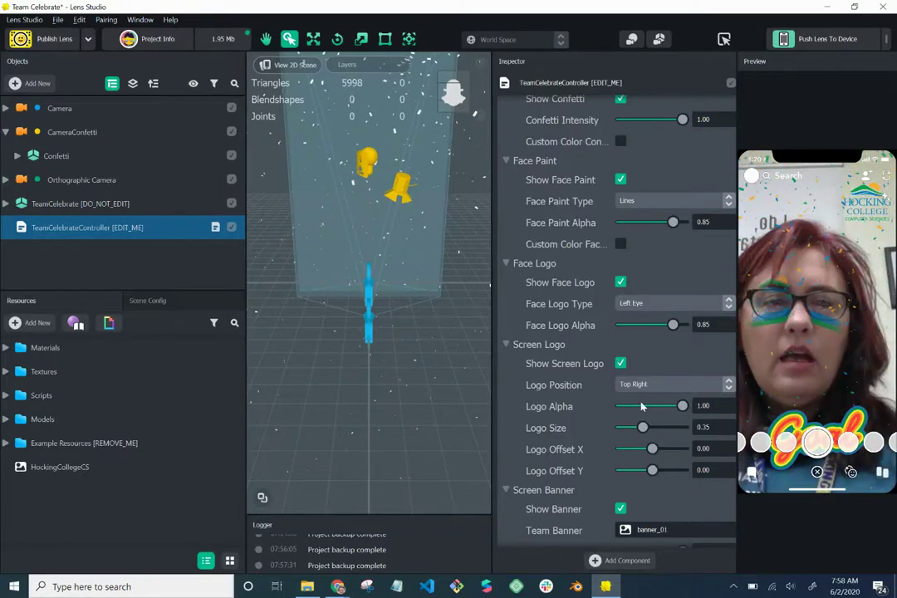
{"action": "left_click", "coordinate": [621, 363]}
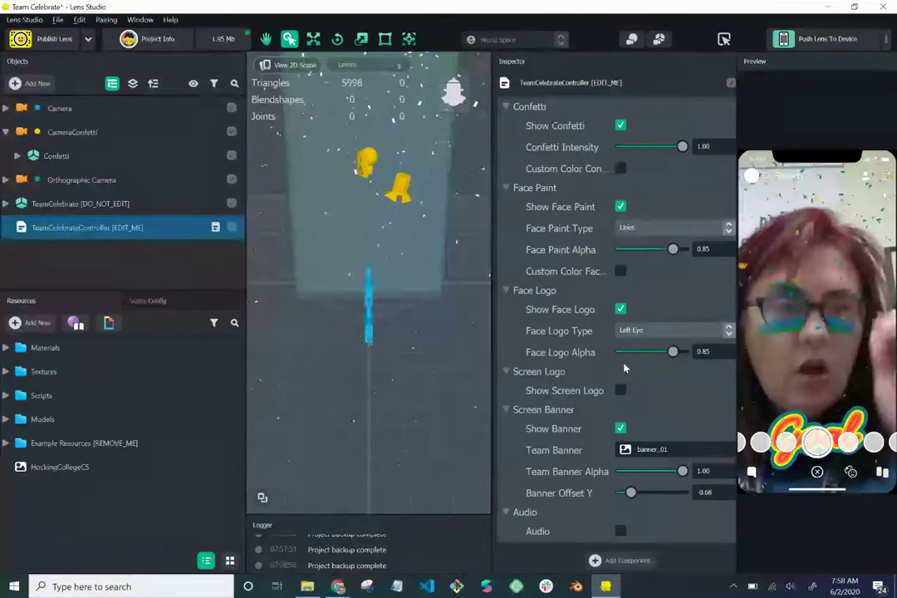
{"action": "left_click", "coordinate": [621, 391]}
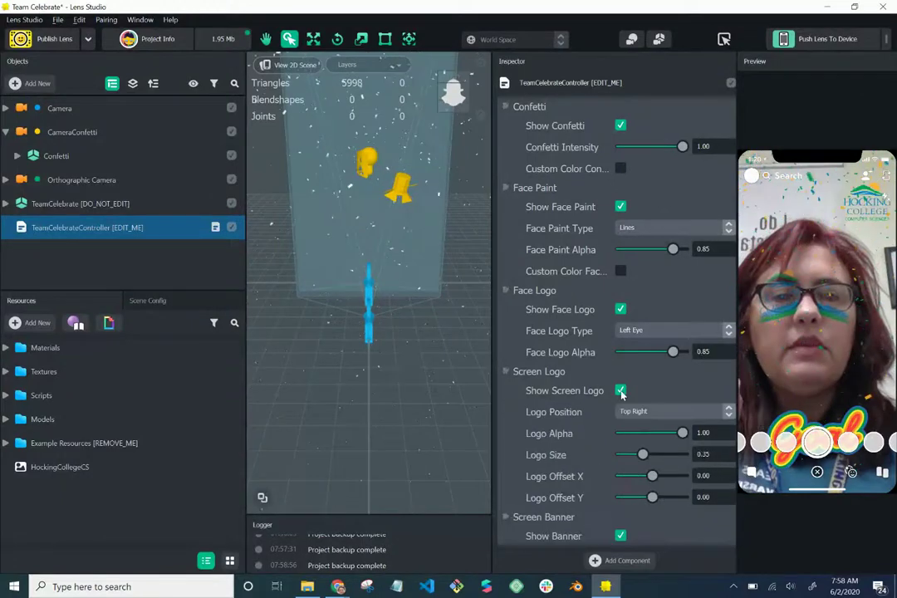
{"action": "left_click", "coordinate": [621, 310]}
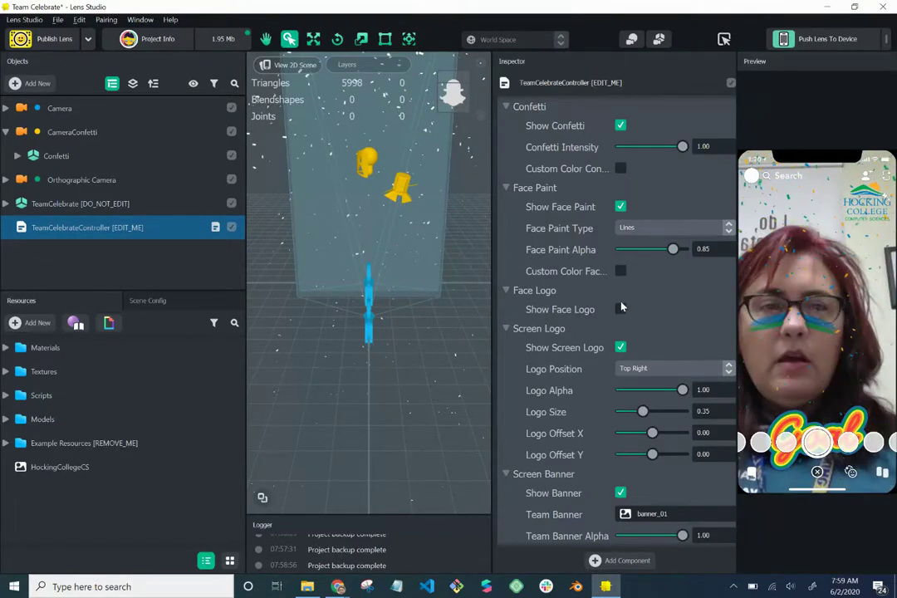
{"action": "left_click", "coordinate": [620, 310]}
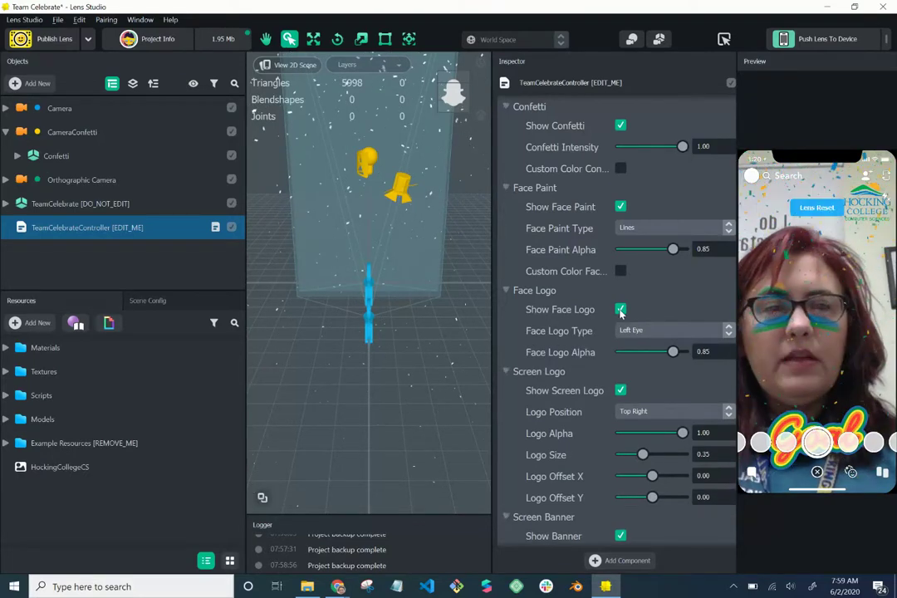
Step: Try the face logo types Right Eye, Full Face, Left Cheek, Right Cheek and Both Cheeks in the preview, and return to Left Eye
{"action": "left_click", "coordinate": [656, 336]}
{"action": "left_click", "coordinate": [656, 347]}
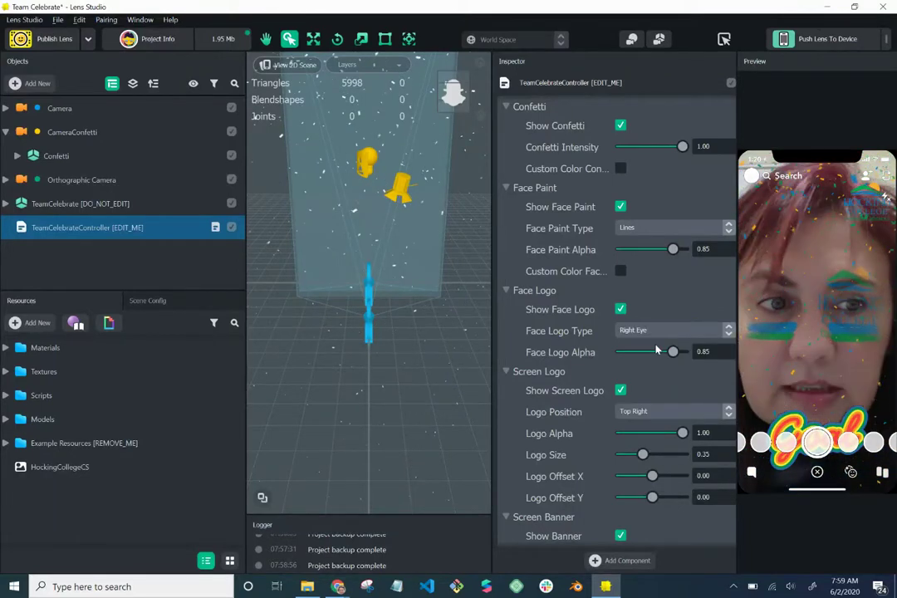
{"action": "left_click", "coordinate": [657, 331]}
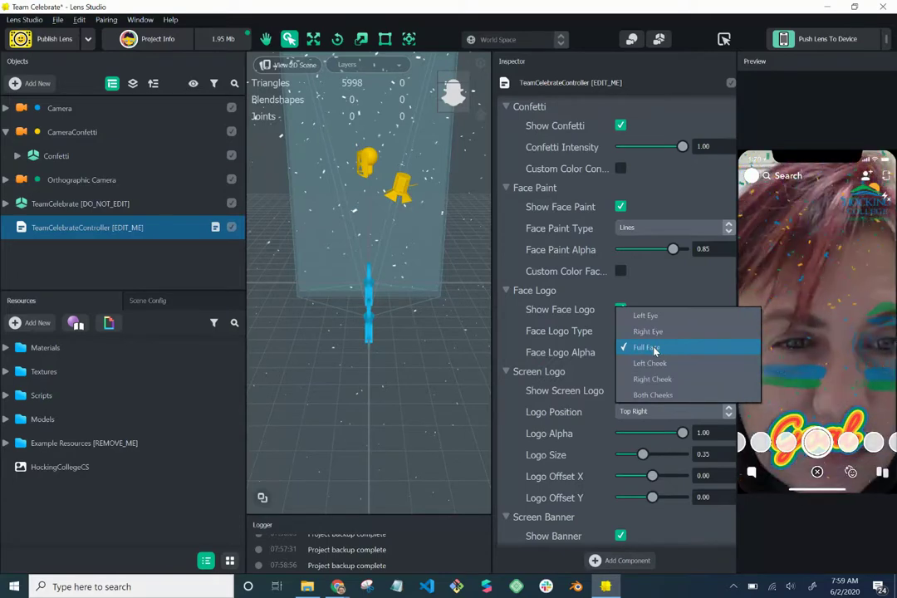
{"action": "left_click", "coordinate": [654, 349]}
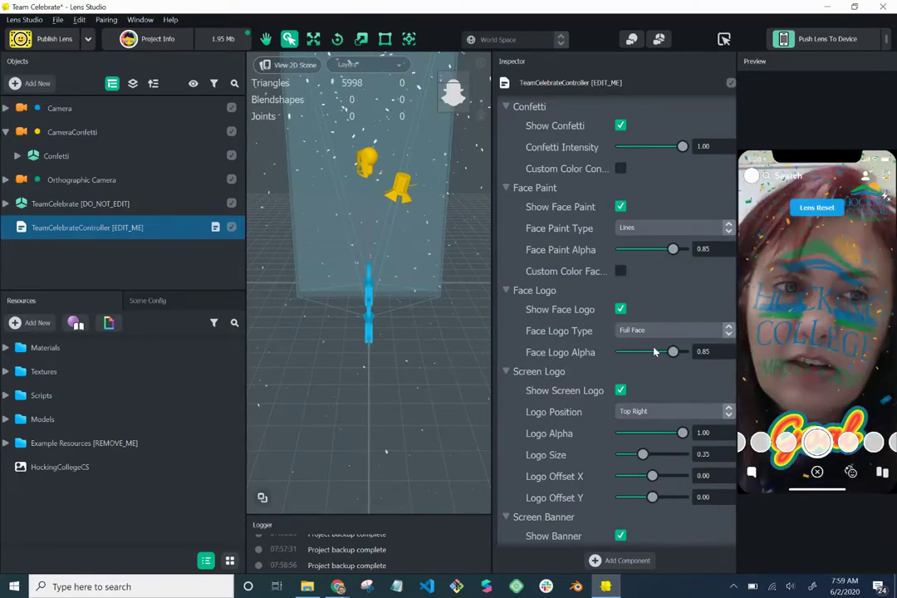
{"action": "left_click", "coordinate": [644, 331]}
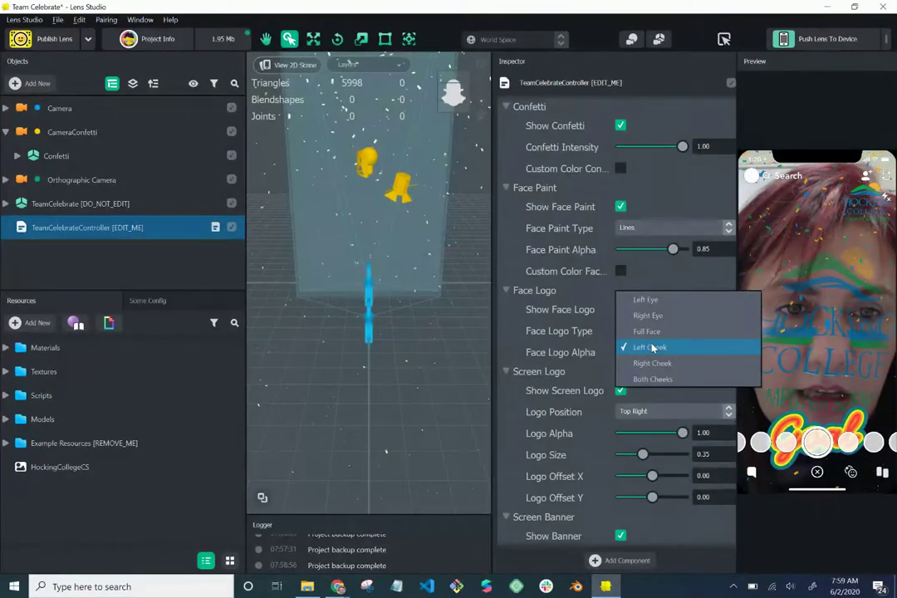
{"action": "left_click", "coordinate": [652, 347]}
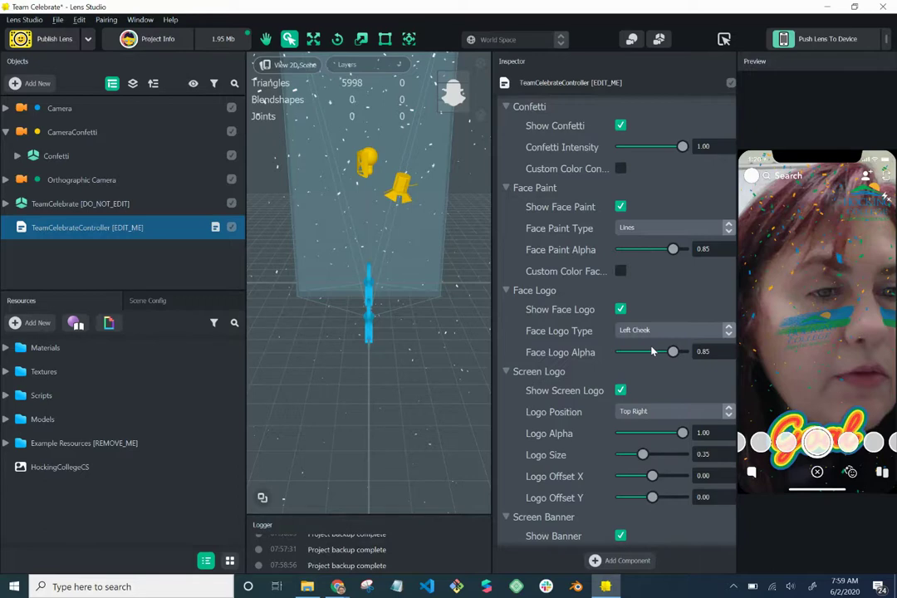
{"action": "left_click", "coordinate": [653, 351]}
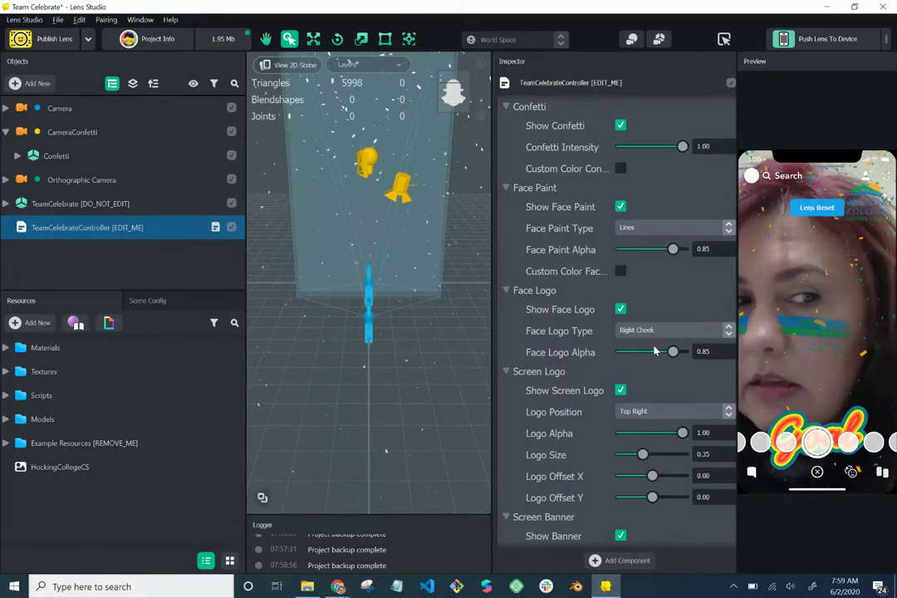
{"action": "left_click", "coordinate": [653, 330]}
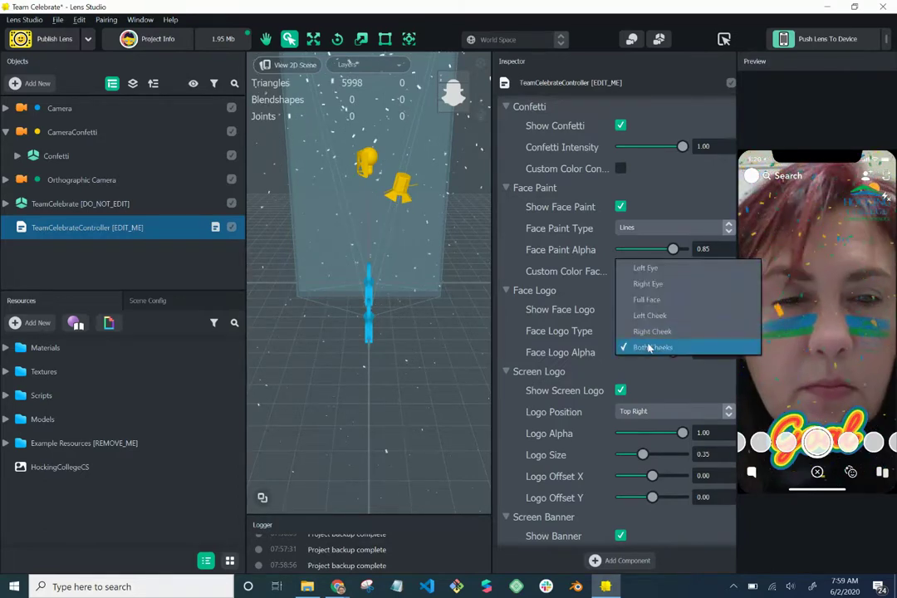
{"action": "left_click", "coordinate": [651, 347]}
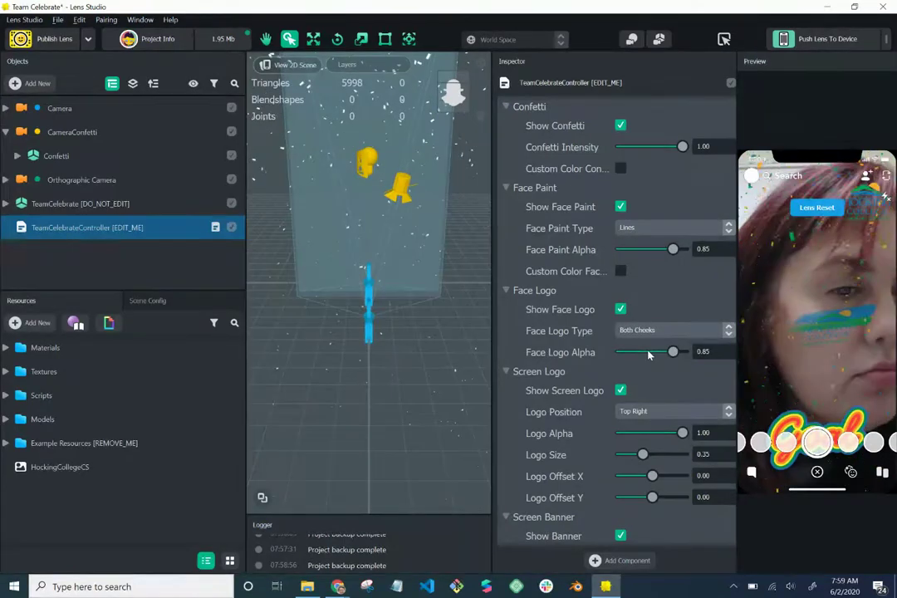
{"action": "left_click", "coordinate": [652, 332]}
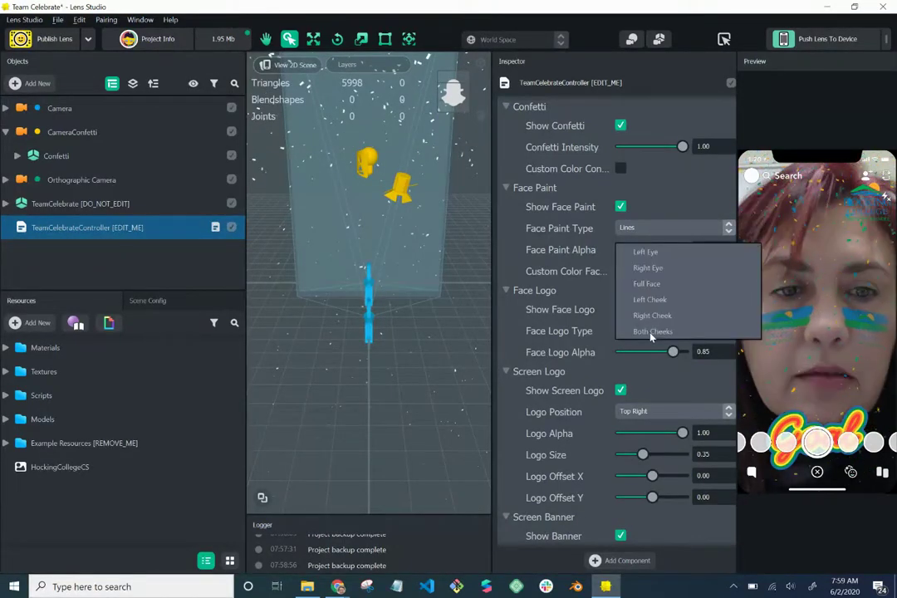
{"action": "left_click", "coordinate": [648, 252]}
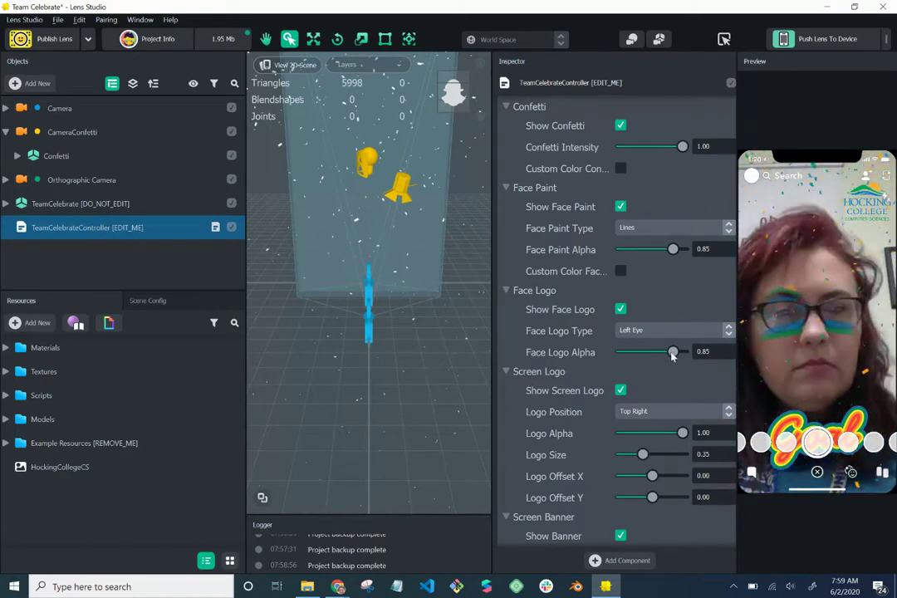
Step: Test the face logo at an alpha of 0.26, and set its alpha to 1.00
{"action": "left_click_drag", "start_coordinate": [673, 353], "coordinate": [637, 354]}
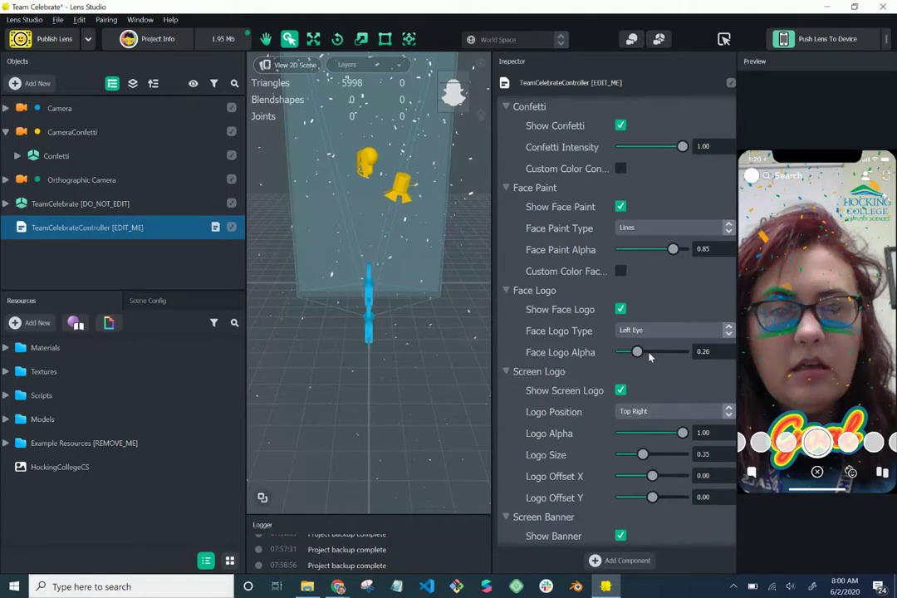
{"action": "scroll", "coordinate": [650, 356], "scroll_direction": "down", "scroll_amount": 2}
{"action": "left_click_drag", "start_coordinate": [640, 309], "coordinate": [870, 209]}
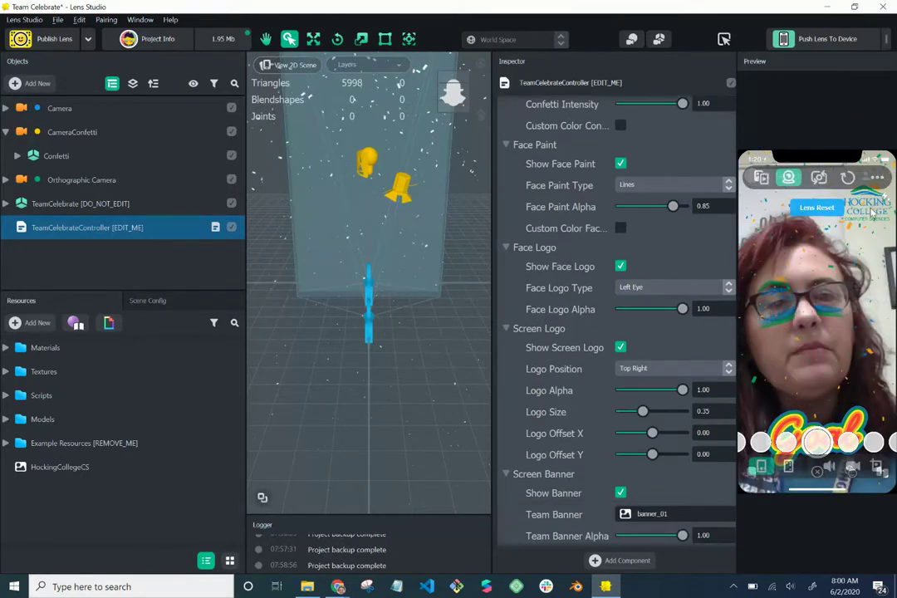
Step: Switch the screen logo off and on again, and set its position to Top Middle after trying Top Left
{"action": "left_click", "coordinate": [621, 348]}
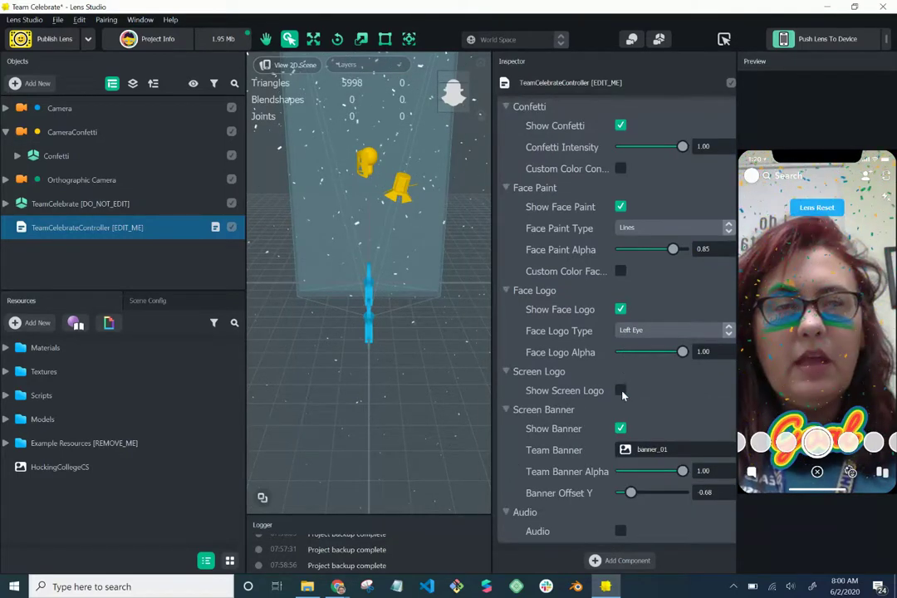
{"action": "left_click", "coordinate": [621, 390]}
{"action": "scroll", "coordinate": [623, 397], "scroll_direction": "down", "scroll_amount": 2}
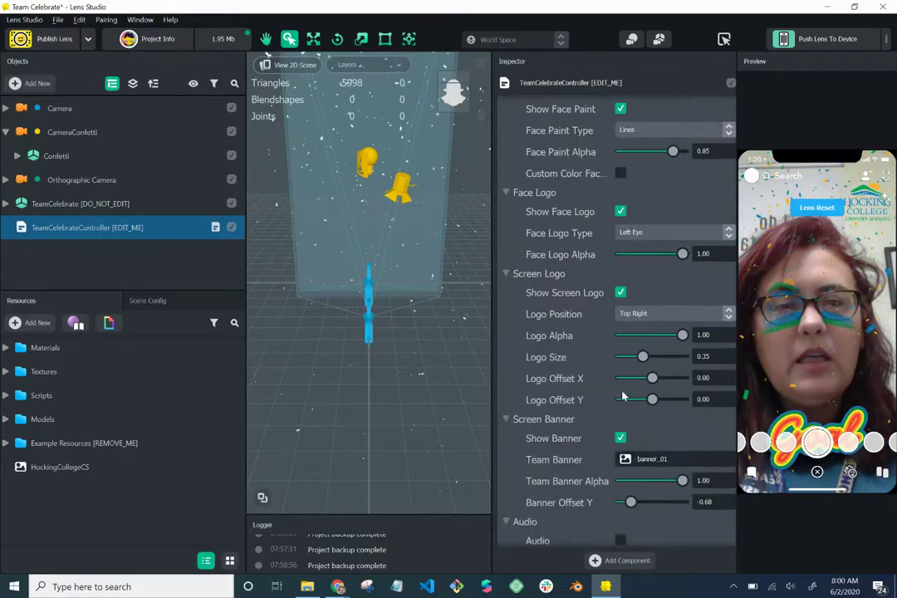
{"action": "scroll", "coordinate": [623, 397], "scroll_direction": "down", "scroll_amount": 1}
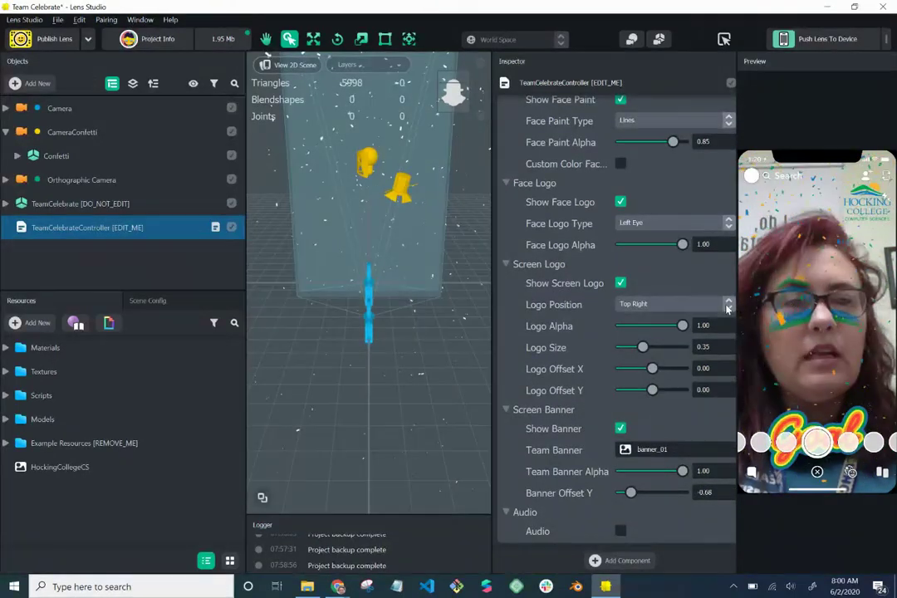
{"action": "left_click", "coordinate": [727, 305]}
{"action": "left_click", "coordinate": [686, 321]}
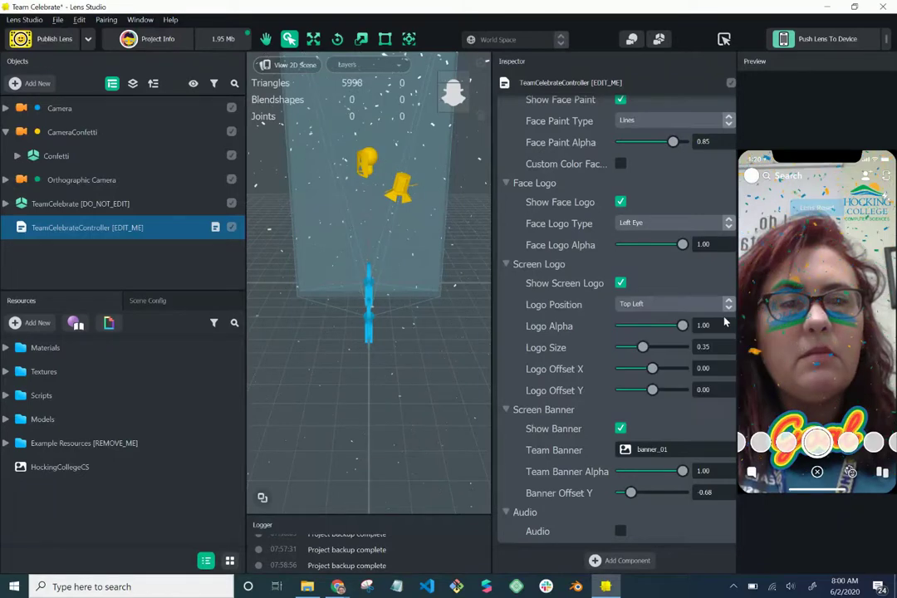
{"action": "left_click", "coordinate": [729, 305]}
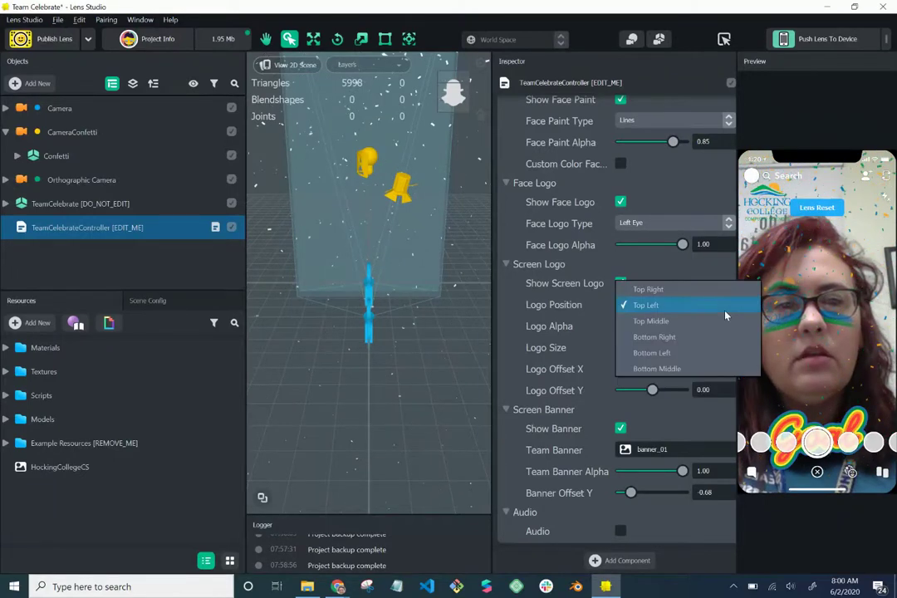
{"action": "left_click", "coordinate": [724, 320]}
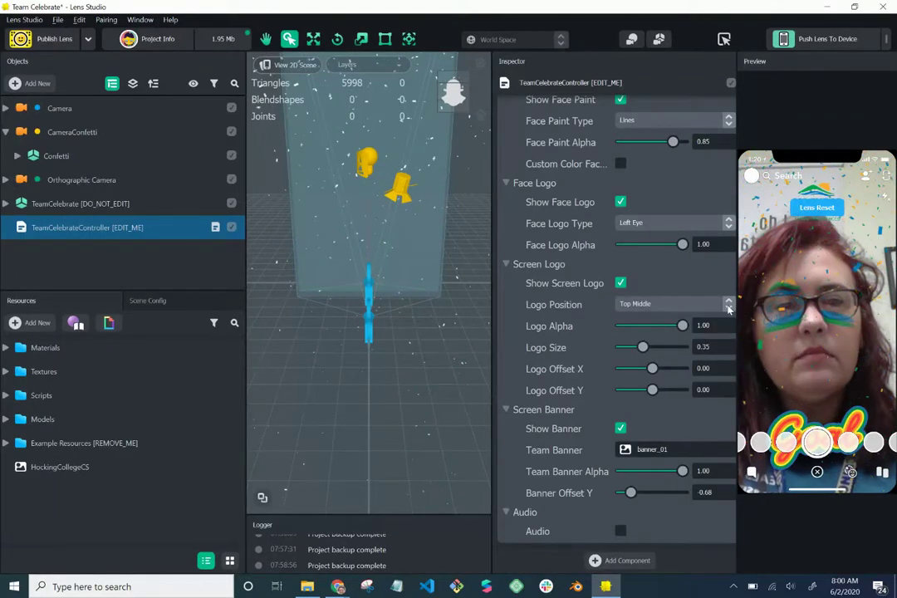
{"action": "left_click", "coordinate": [716, 304]}
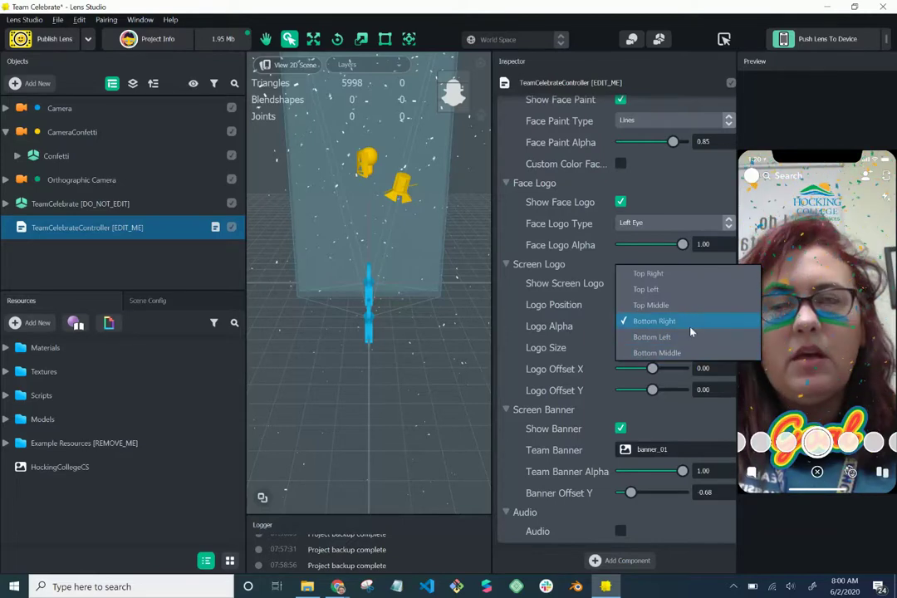
{"action": "key", "text": "Escape"}
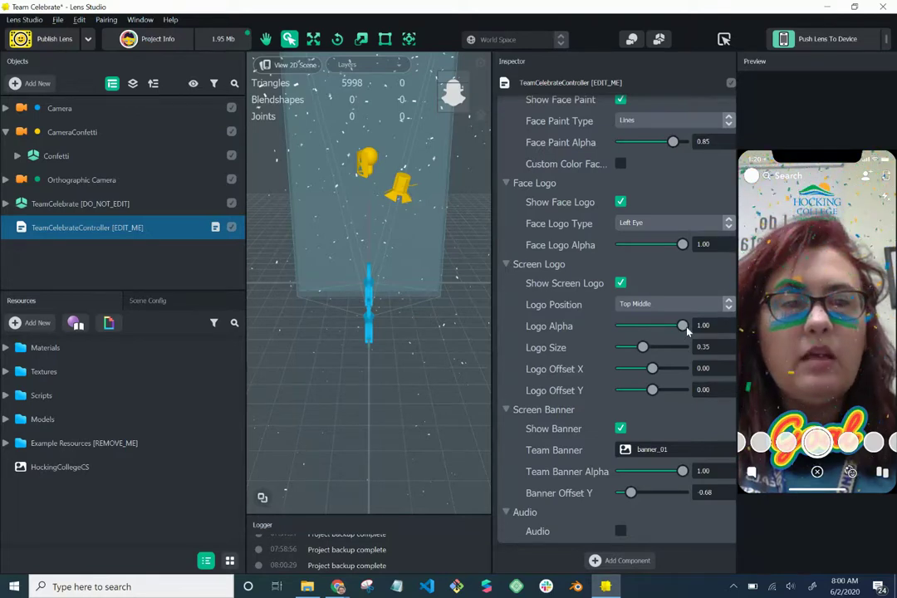
Step: Test the screen logo's alpha at 0.10 and return it to 1.00, and enlarge the logo size to 0.57
{"action": "left_click_drag", "start_coordinate": [686, 330], "coordinate": [627, 327]}
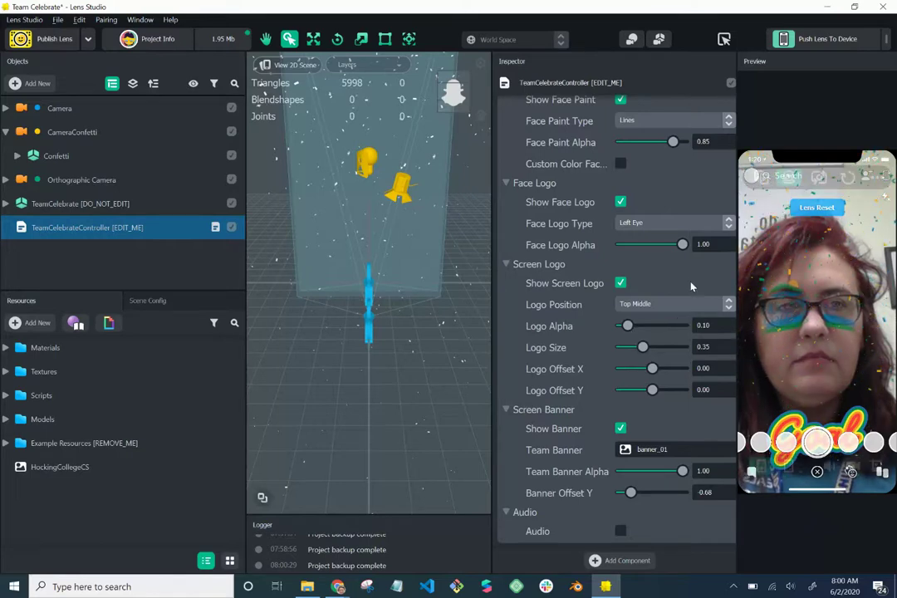
{"action": "left_click_drag", "start_coordinate": [629, 326], "coordinate": [683, 331]}
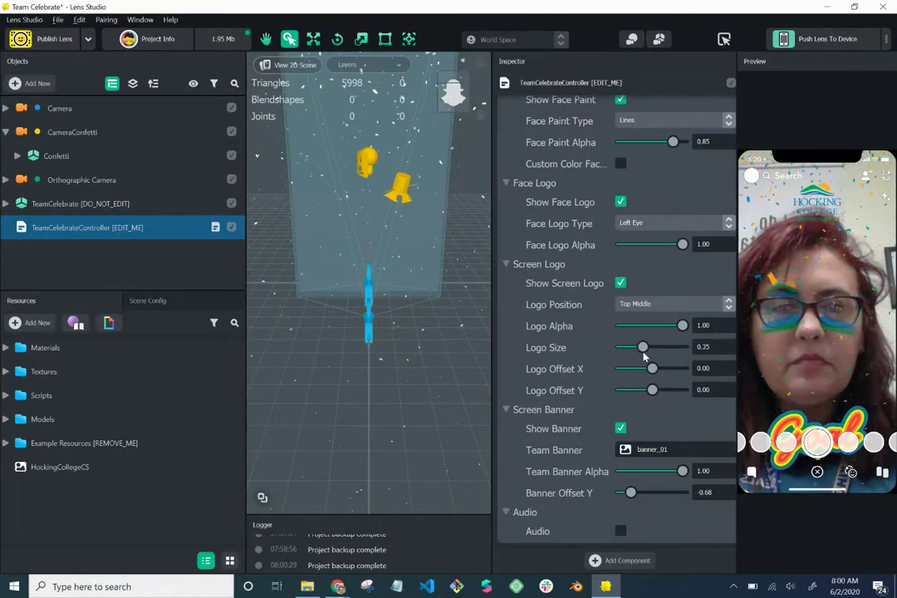
{"action": "left_click_drag", "start_coordinate": [645, 355], "coordinate": [656, 355]}
{"action": "mouse_move", "coordinate": [818, 223]}
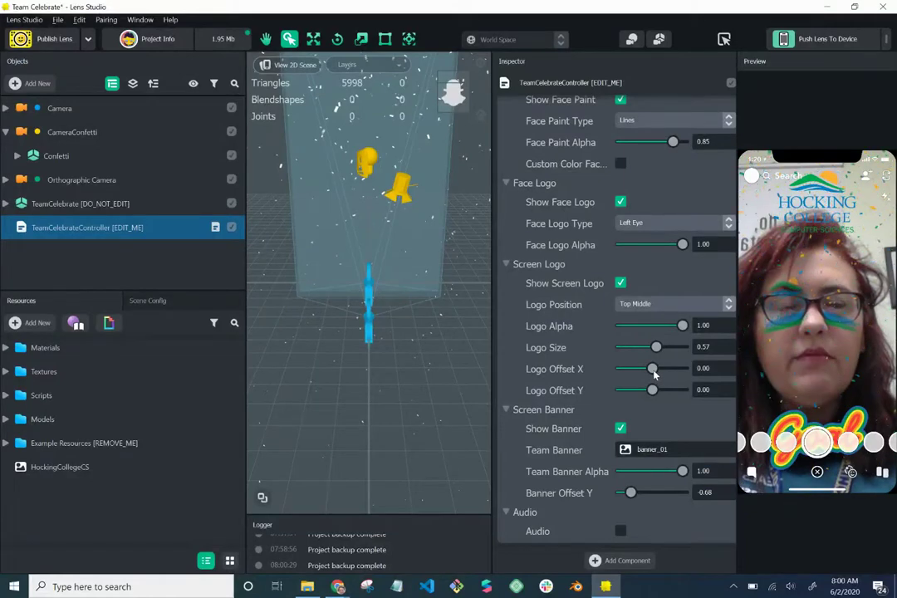
Step: Set the screen logo's X offset to 0.35 and its Y offset to -0.17
{"action": "left_click_drag", "start_coordinate": [653, 374], "coordinate": [655, 374]}
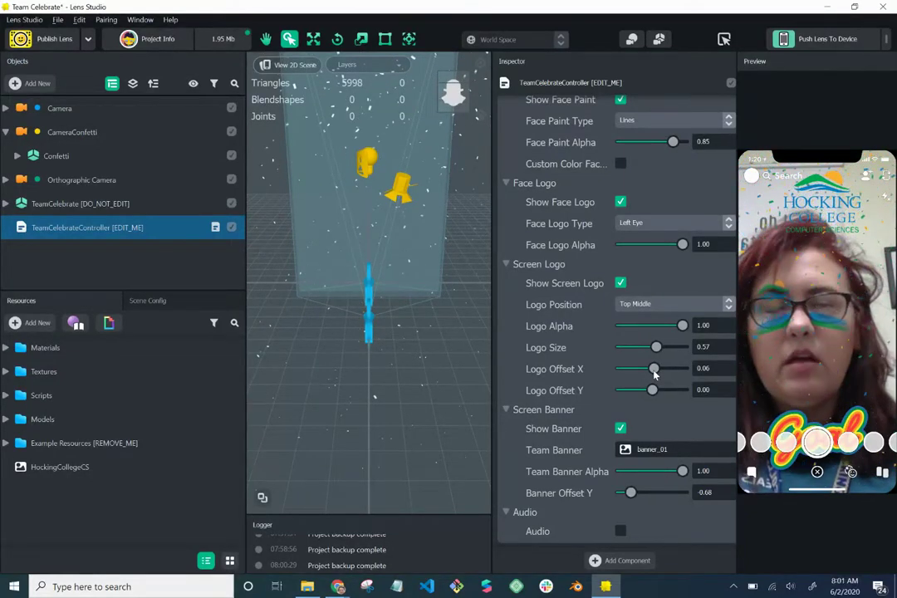
{"action": "left_click_drag", "start_coordinate": [655, 375], "coordinate": [662, 373]}
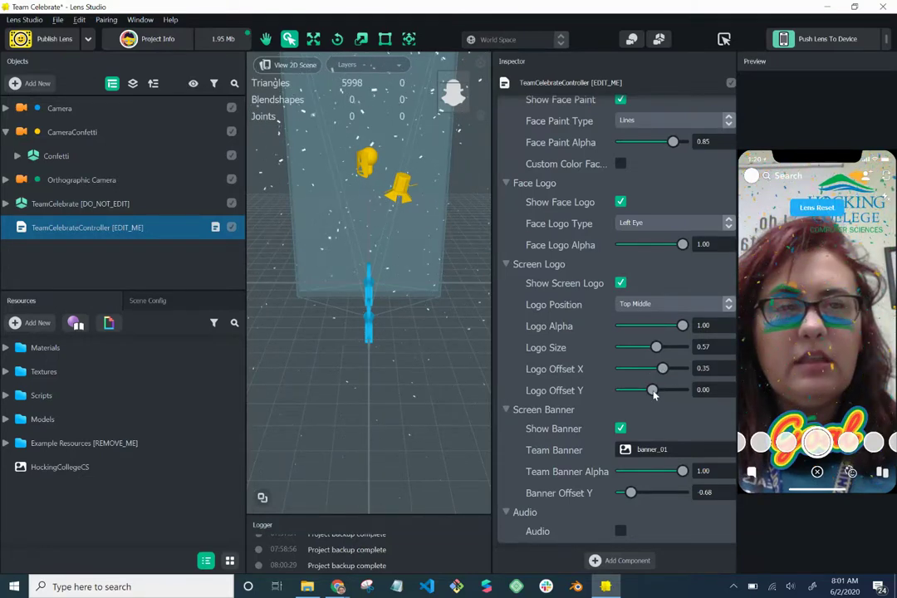
{"action": "left_click_drag", "start_coordinate": [652, 391], "coordinate": [647, 396]}
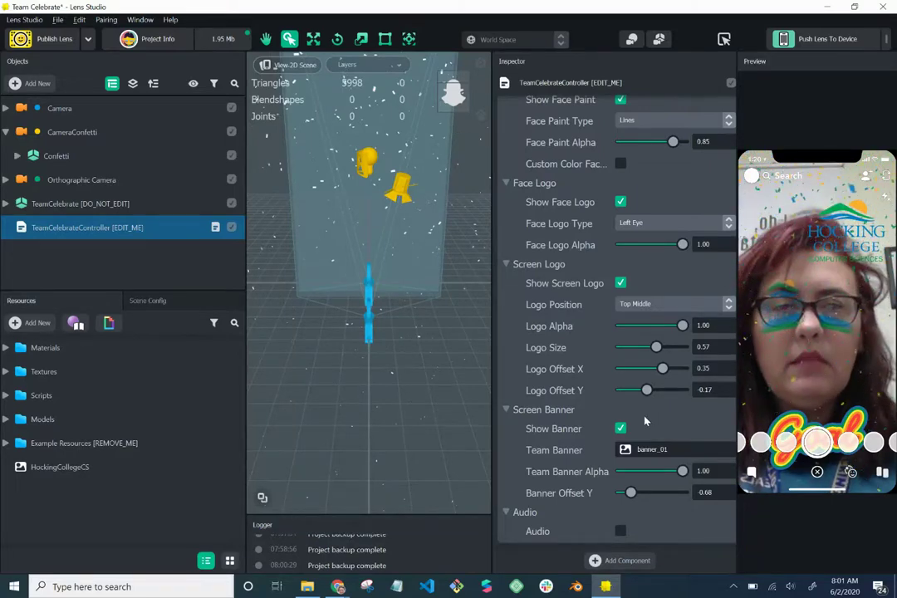
Step: Hide the screen banner from the lens
{"action": "mouse_move", "coordinate": [790, 428]}
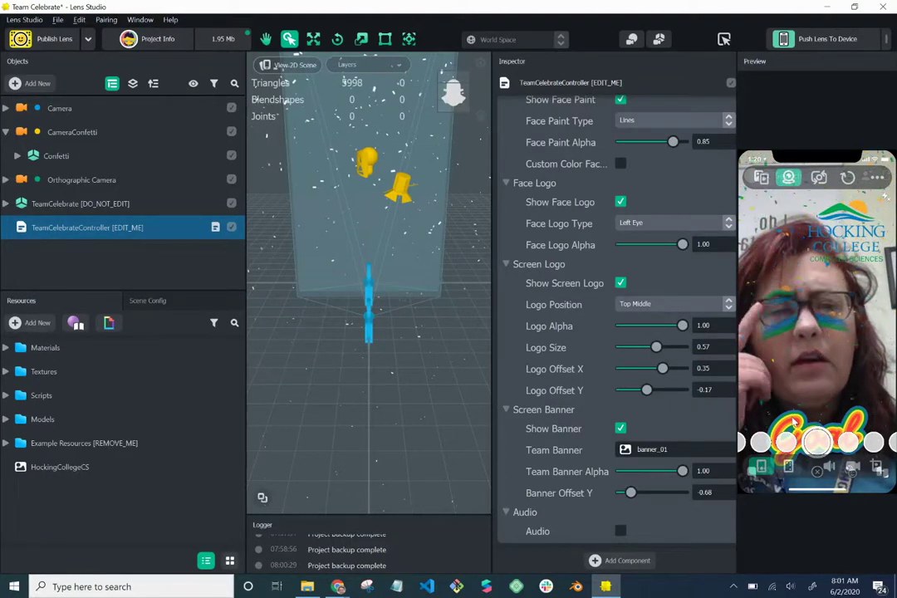
{"action": "left_click", "coordinate": [621, 430]}
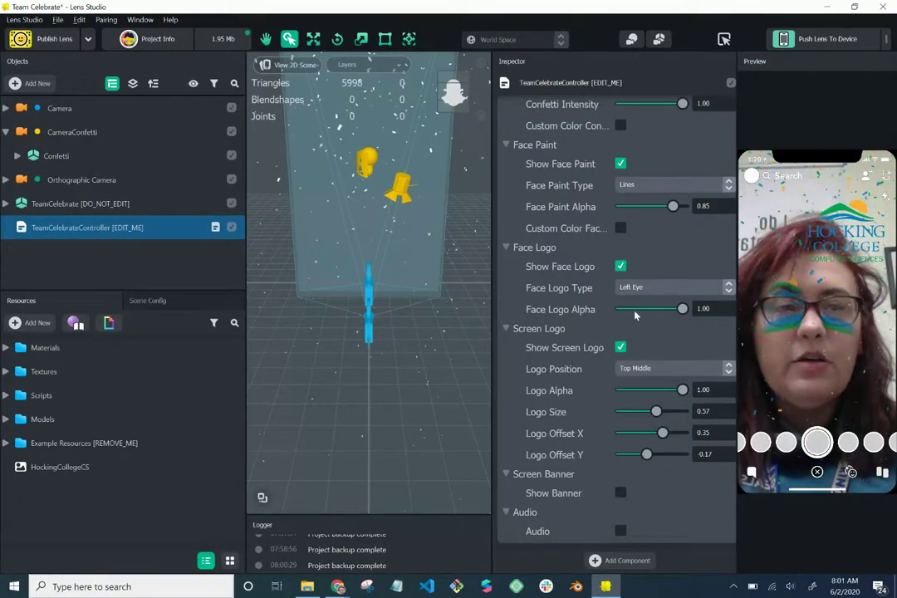
{"action": "scroll", "coordinate": [624, 486], "scroll_direction": "up", "scroll_amount": 3}
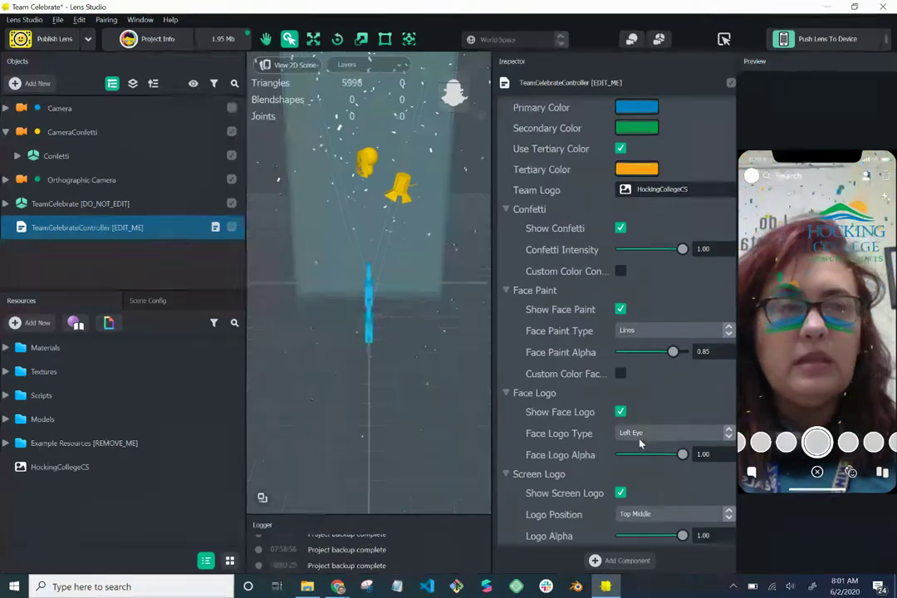
Step: Turn on the lens audio and import KoolTheGang-CelebrationRadio.mp3 as its audio track
{"action": "scroll", "coordinate": [641, 444], "scroll_direction": "down", "scroll_amount": 3}
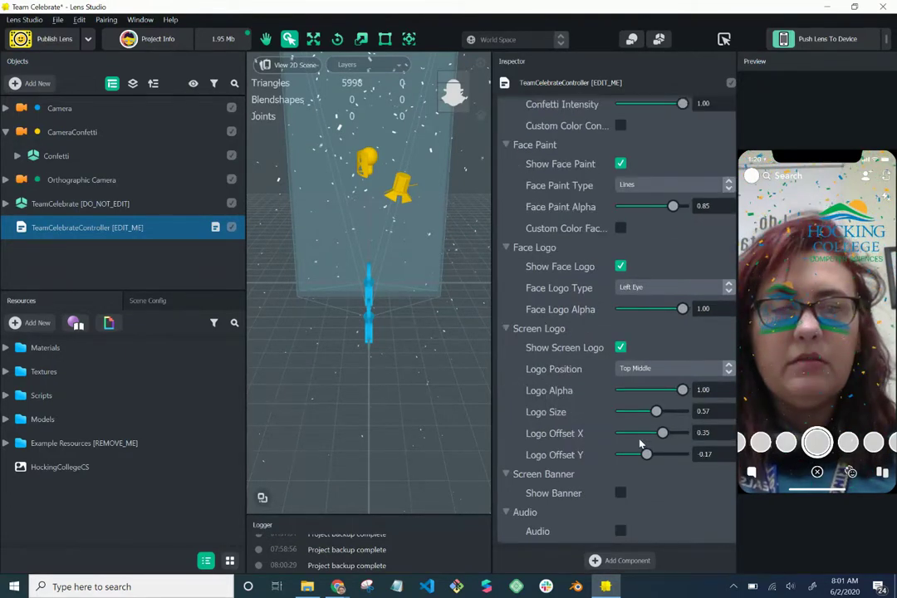
{"action": "left_click", "coordinate": [621, 532]}
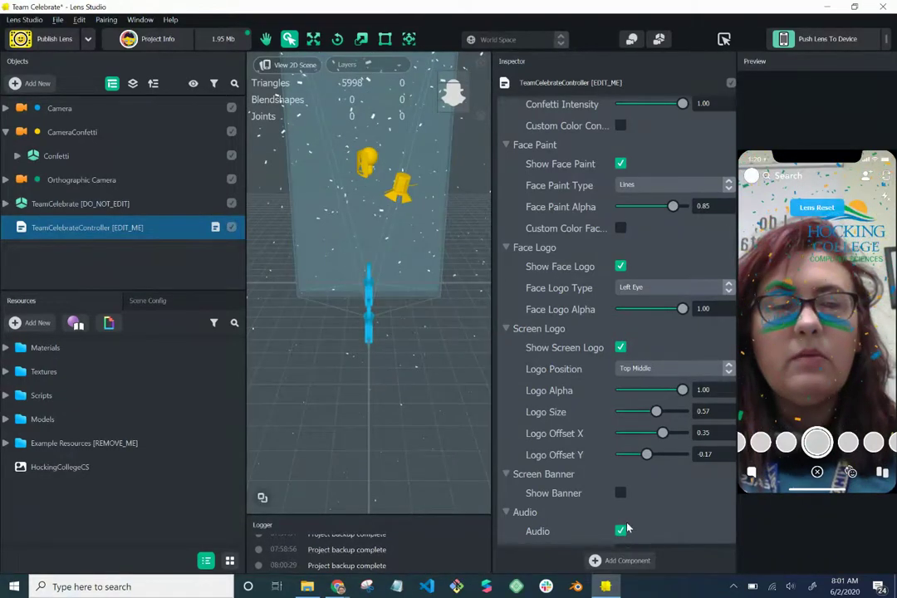
{"action": "scroll", "coordinate": [627, 529], "scroll_direction": "down", "scroll_amount": 2}
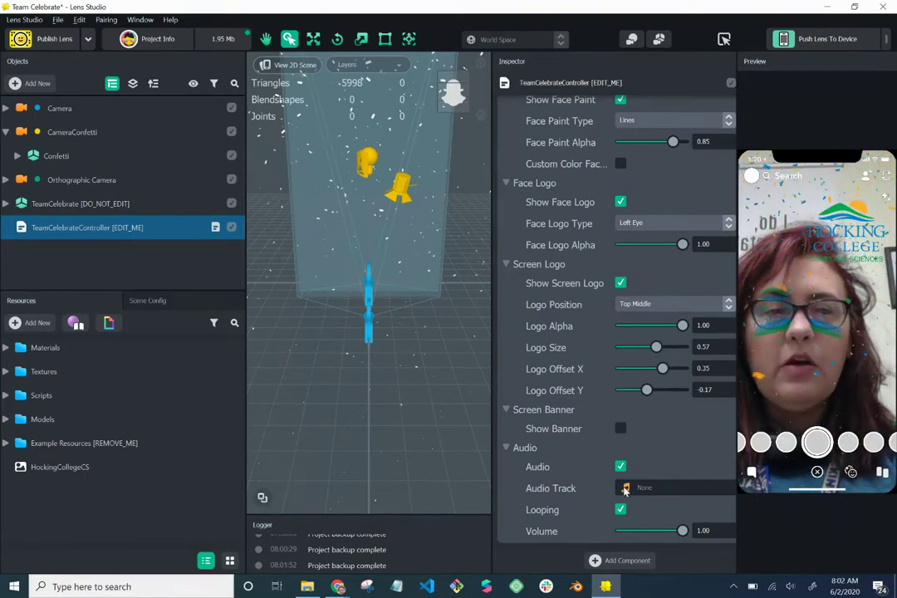
{"action": "left_click", "coordinate": [626, 489]}
{"action": "left_click", "coordinate": [286, 105]}
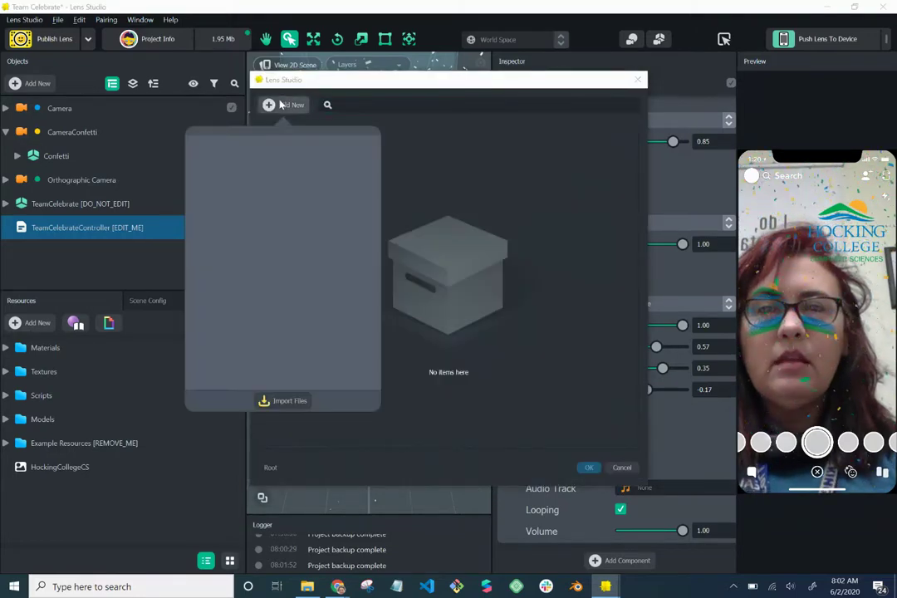
{"action": "left_click", "coordinate": [286, 400]}
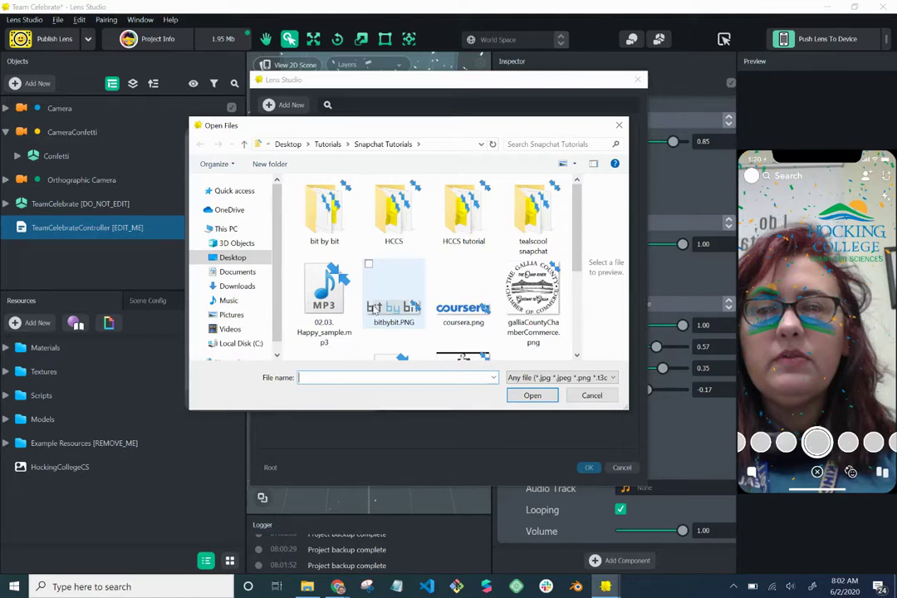
{"action": "scroll", "coordinate": [394, 291], "scroll_direction": "down", "scroll_amount": 3}
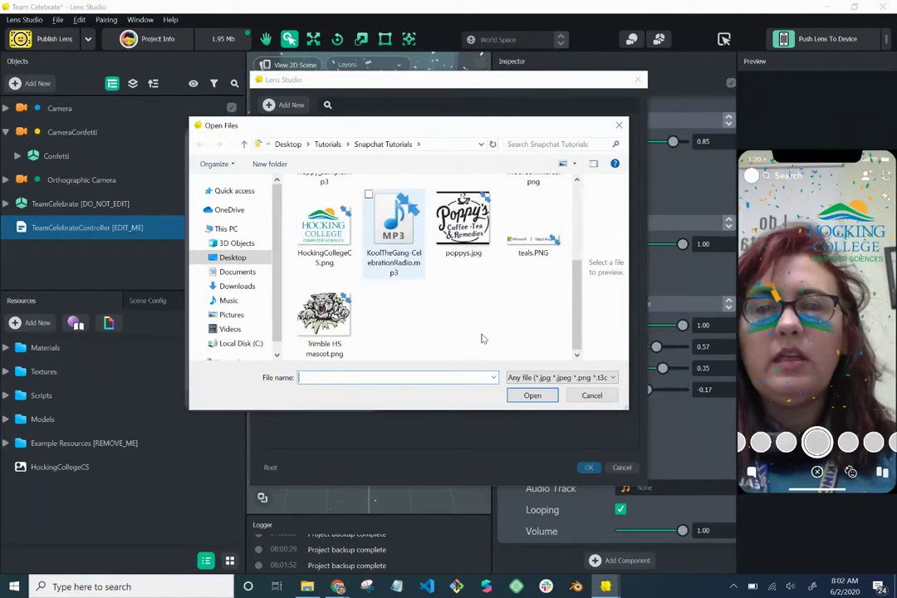
{"action": "left_click", "coordinate": [398, 241]}
{"action": "left_click", "coordinate": [532, 396]}
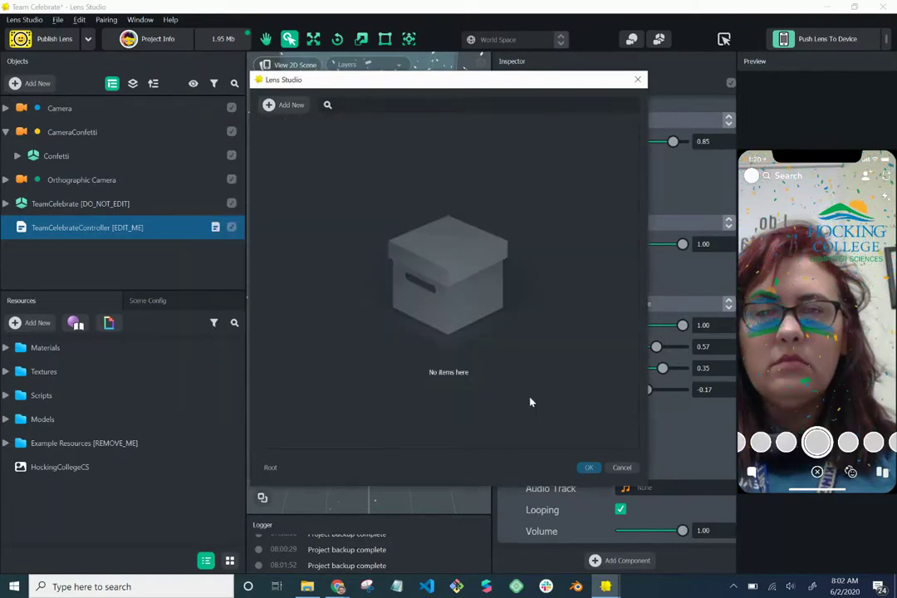
{"action": "left_click", "coordinate": [589, 467]}
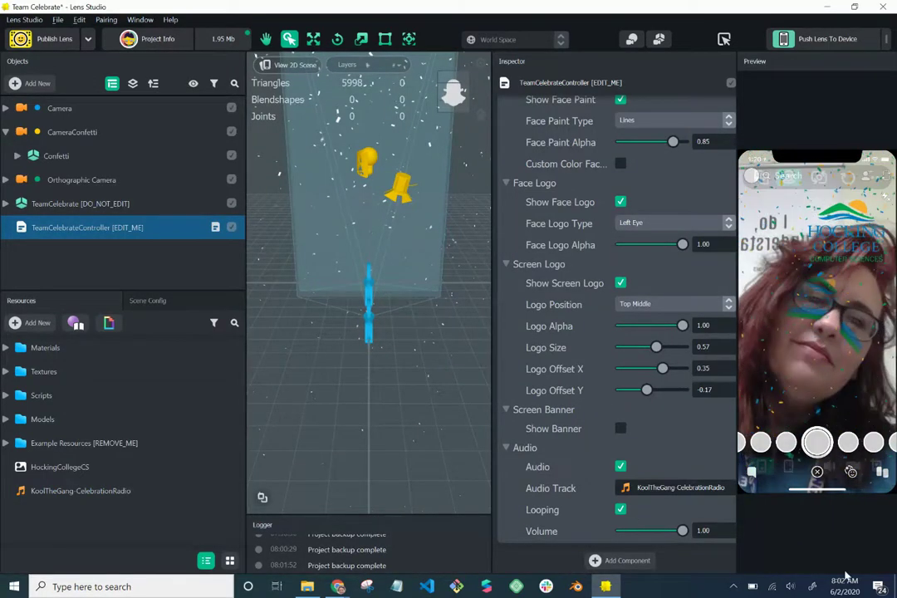
Step: Mute the computer's speakers and set the lens audio volume to 0.66 after testing 0.32, 0.00 and 0.56
{"action": "left_click", "coordinate": [792, 588]}
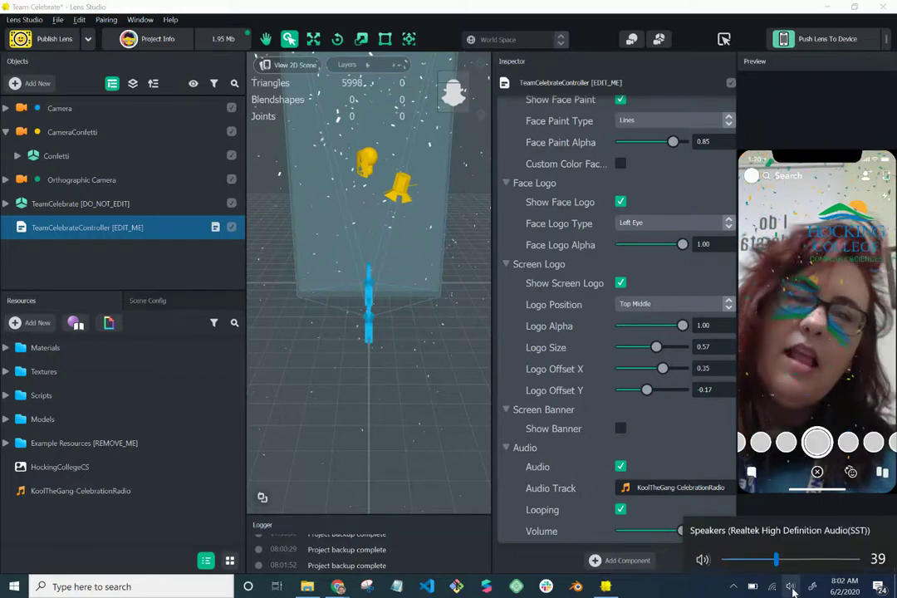
{"action": "left_click", "coordinate": [790, 588]}
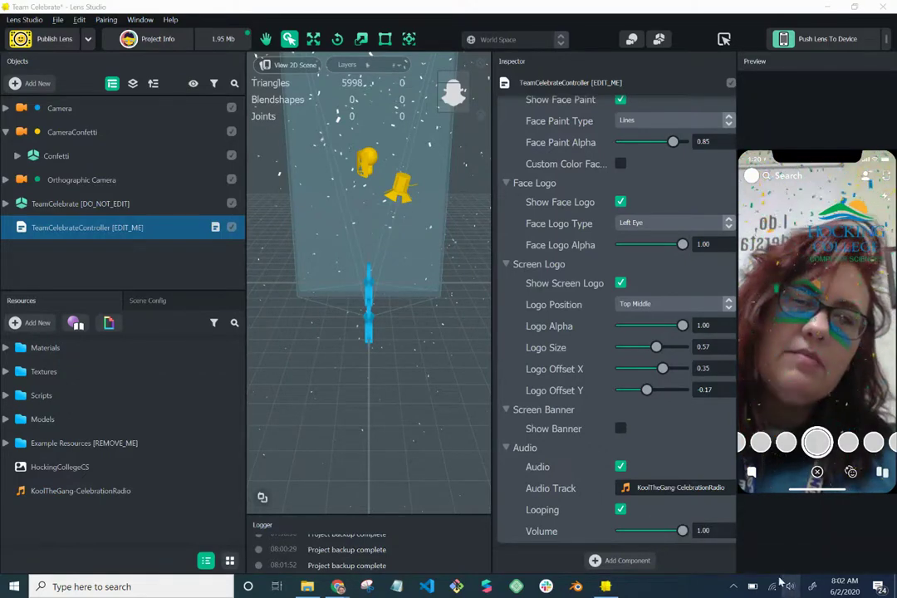
{"action": "left_click", "coordinate": [789, 588]}
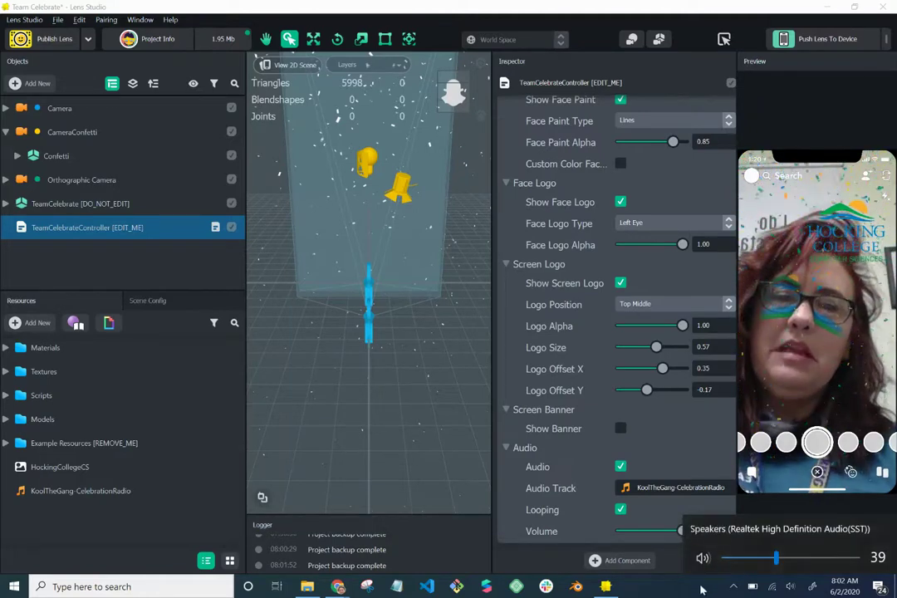
{"action": "left_click", "coordinate": [646, 538]}
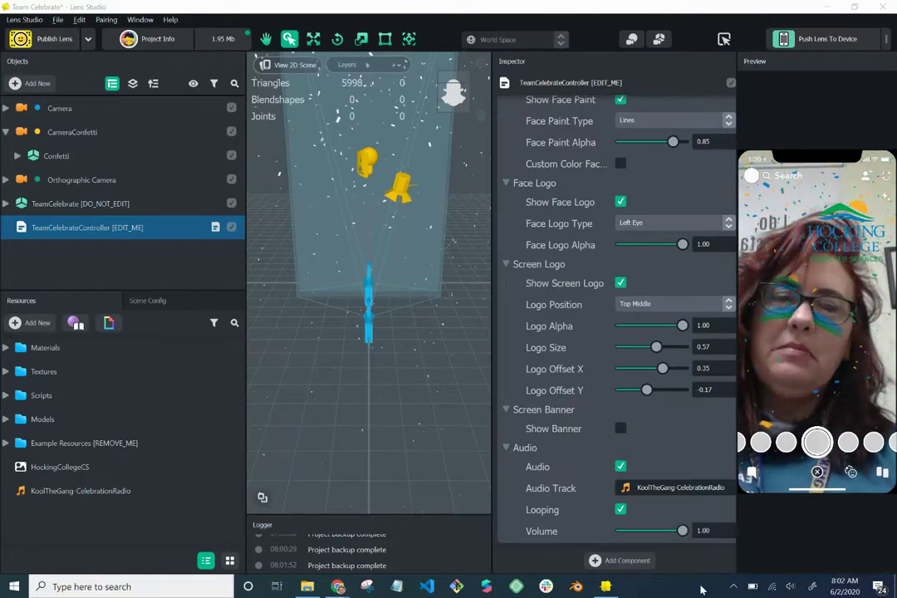
{"action": "left_click", "coordinate": [647, 535]}
{"action": "left_click_drag", "start_coordinate": [647, 535], "coordinate": [642, 535]}
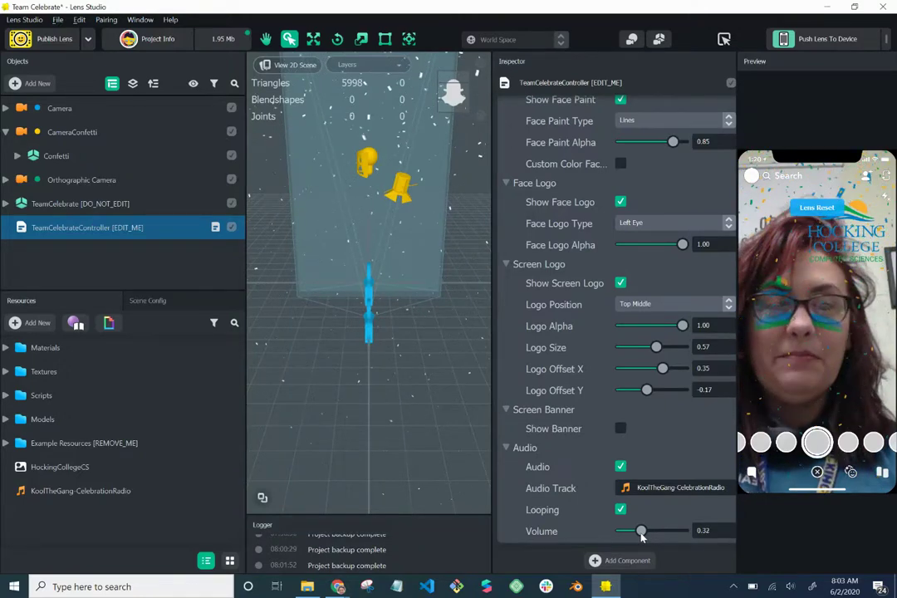
{"action": "left_click_drag", "start_coordinate": [641, 534], "coordinate": [621, 535]}
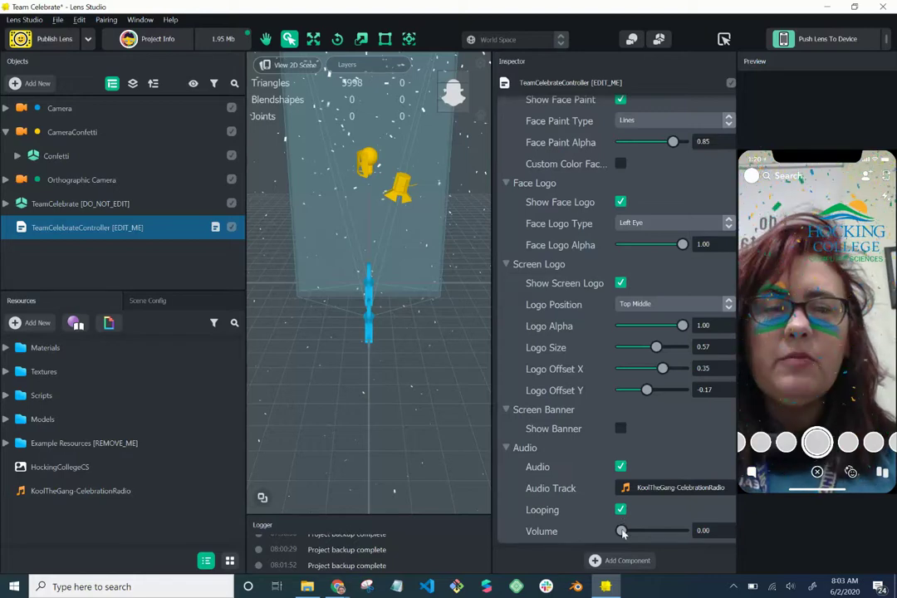
{"action": "left_click_drag", "start_coordinate": [623, 533], "coordinate": [656, 532]}
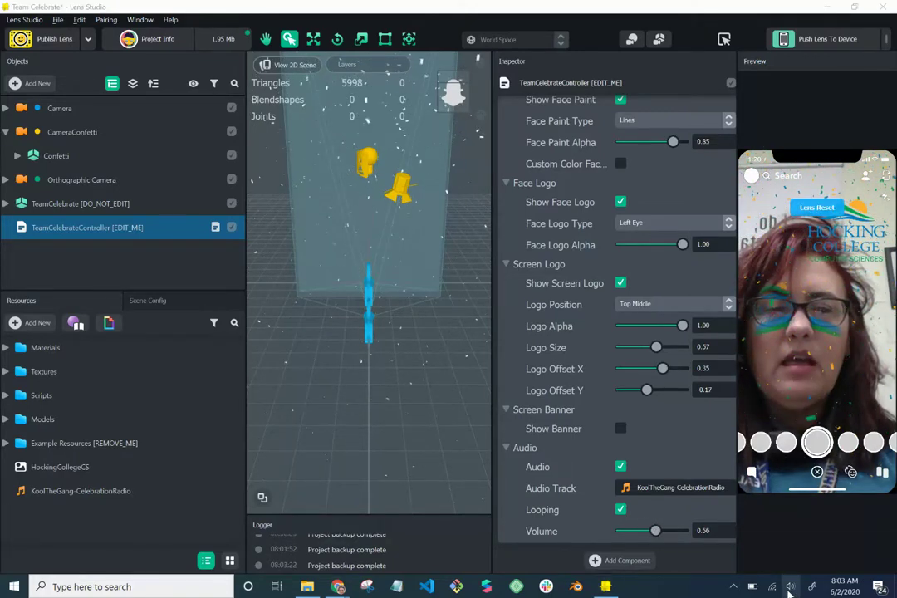
{"action": "left_click", "coordinate": [790, 587]}
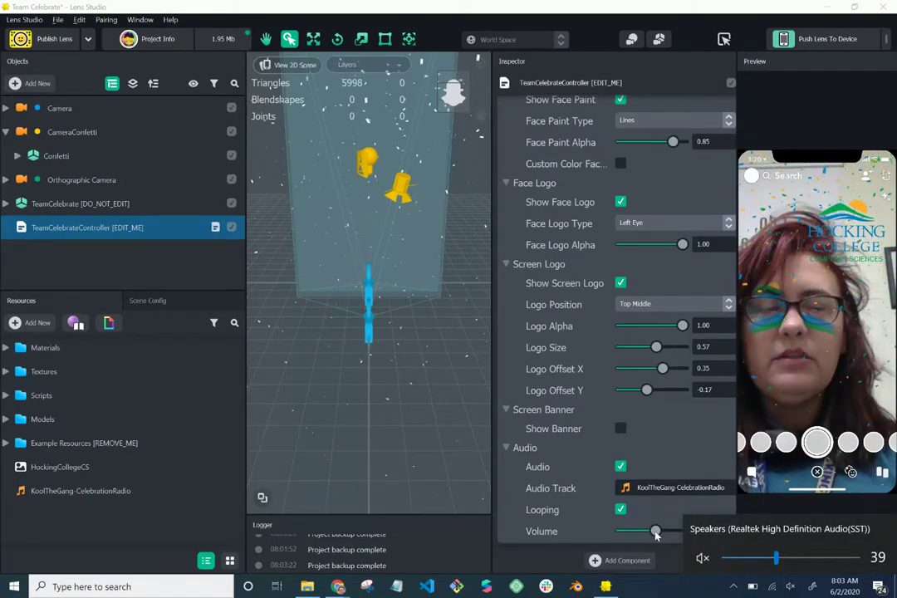
{"action": "left_click_drag", "start_coordinate": [656, 532], "coordinate": [662, 532]}
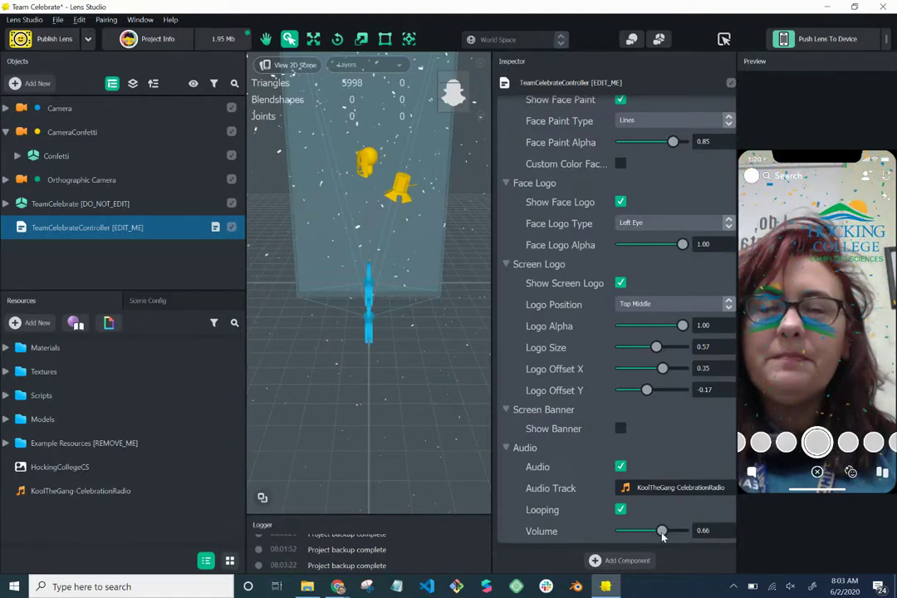
Step: Push the lens to the paired device for testing
{"action": "mouse_move", "coordinate": [818, 196]}
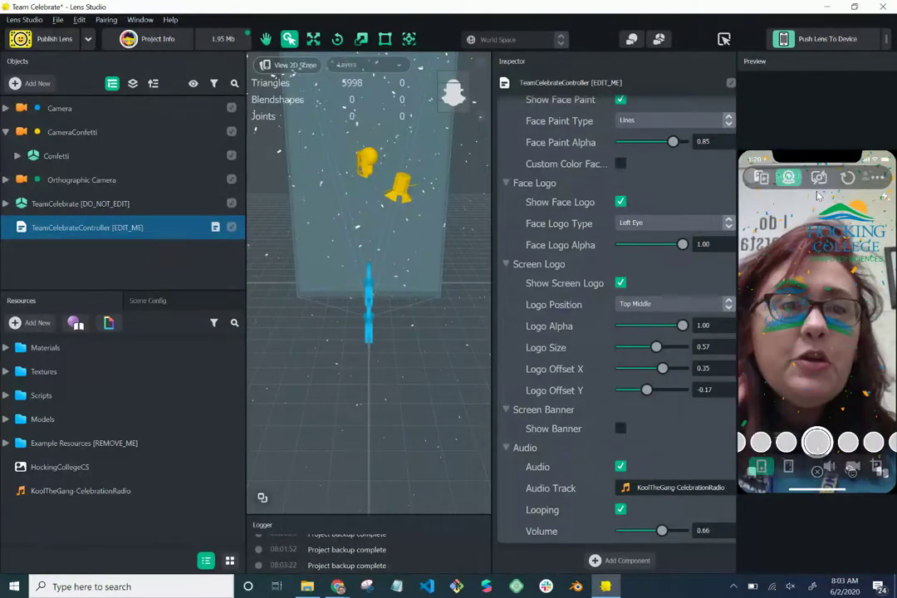
{"action": "left_click", "coordinate": [825, 40]}
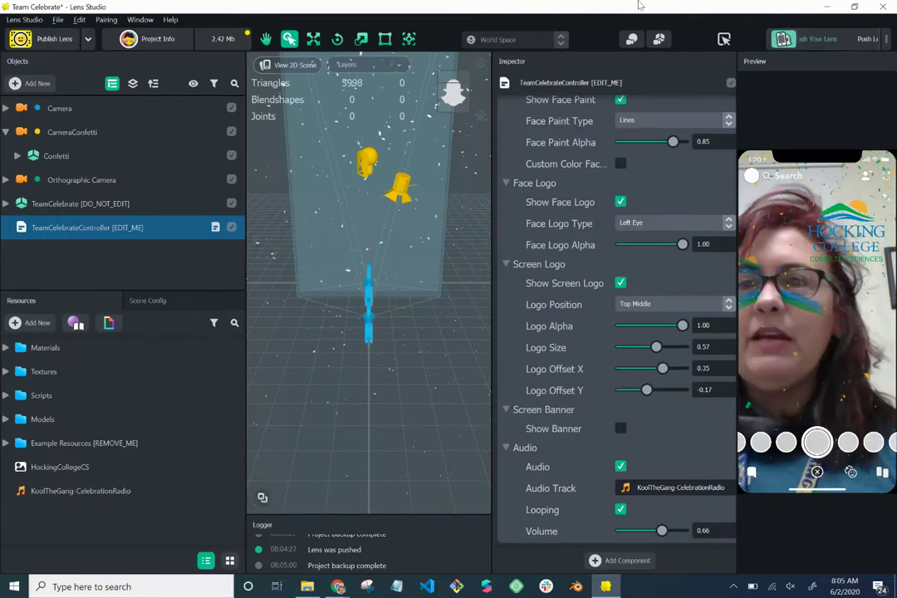
Step: Rename the lens as HCCS Celebrate in the project info
{"action": "left_click", "coordinate": [157, 39]}
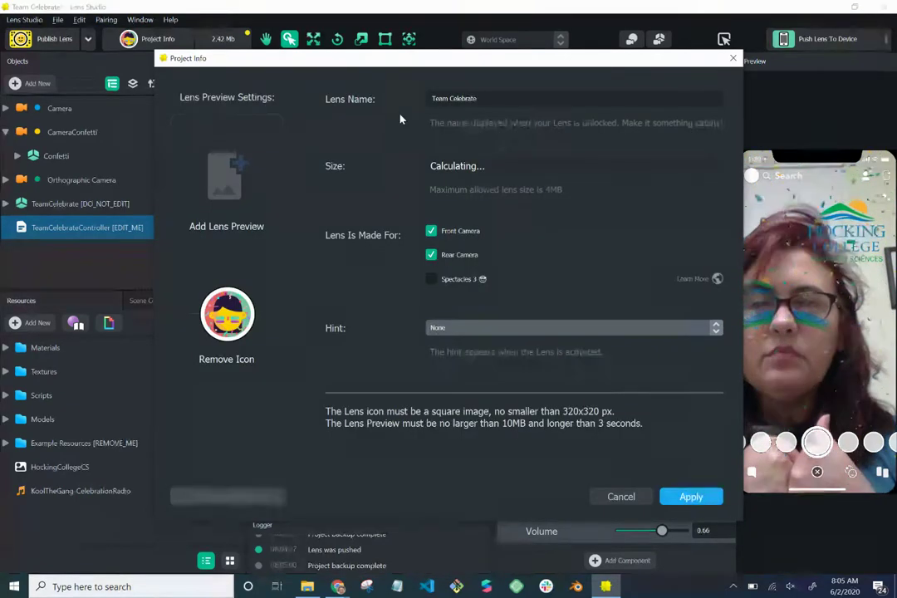
{"action": "double_click", "coordinate": [485, 98]}
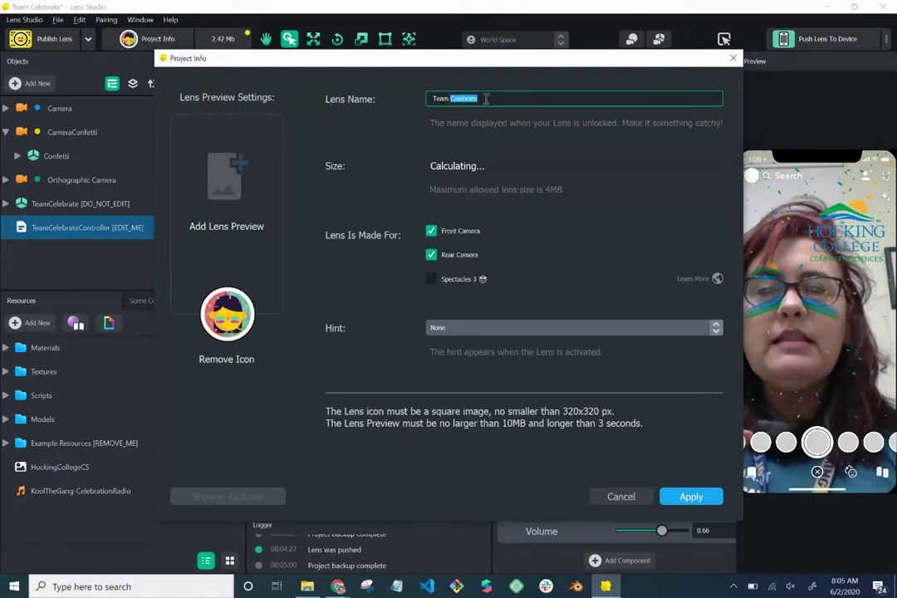
{"action": "key", "text": "BackSpace"}
{"action": "key", "text": "BackSpace"}
{"action": "key", "text": "BackSpace"}
{"action": "key", "text": "BackSpace"}
{"action": "key", "text": "BackSpace"}
{"action": "key", "text": "BackSpace"}
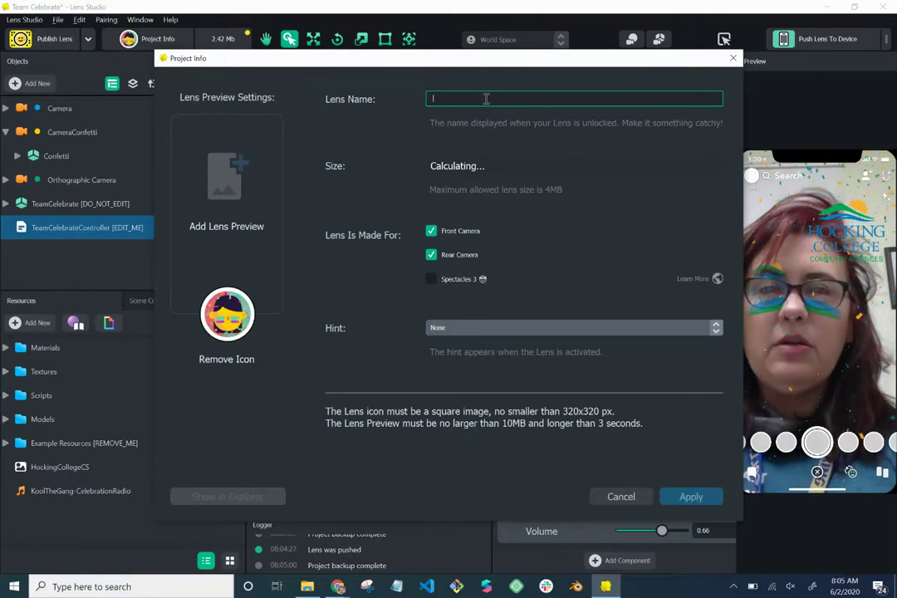
{"action": "type", "text": "HC"}
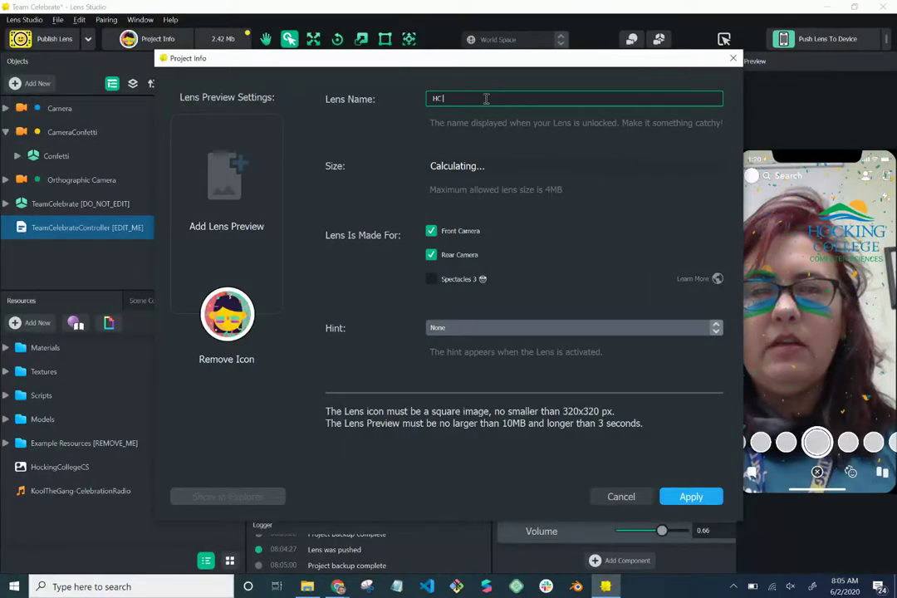
{"action": "type", "text": "Cele"}
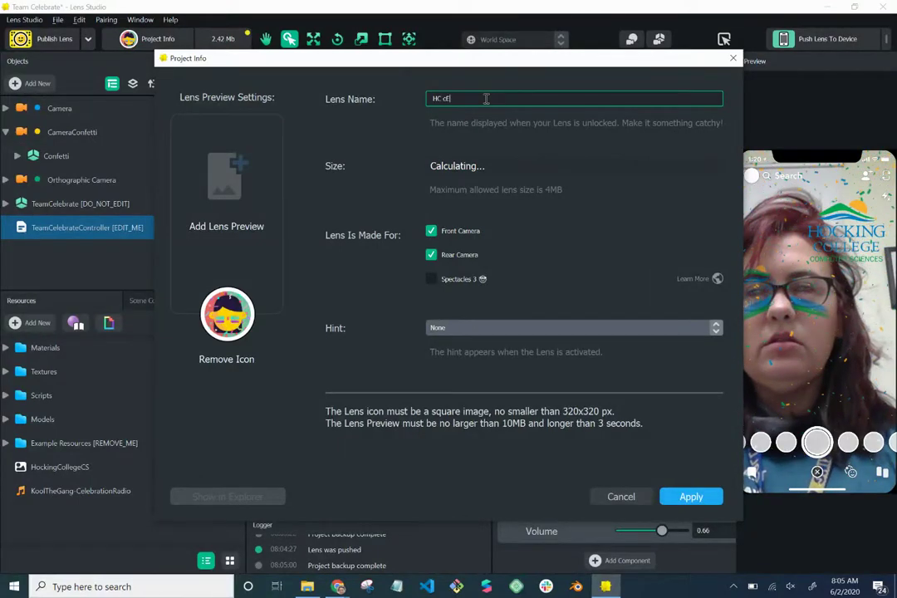
{"action": "key", "text": "BackSpace"}
{"action": "key", "text": "BackSpace"}
{"action": "key", "text": "BackSpace"}
{"action": "key", "text": "BackSpace"}
{"action": "key", "text": "BackSpace"}
{"action": "type", "text": "C"}
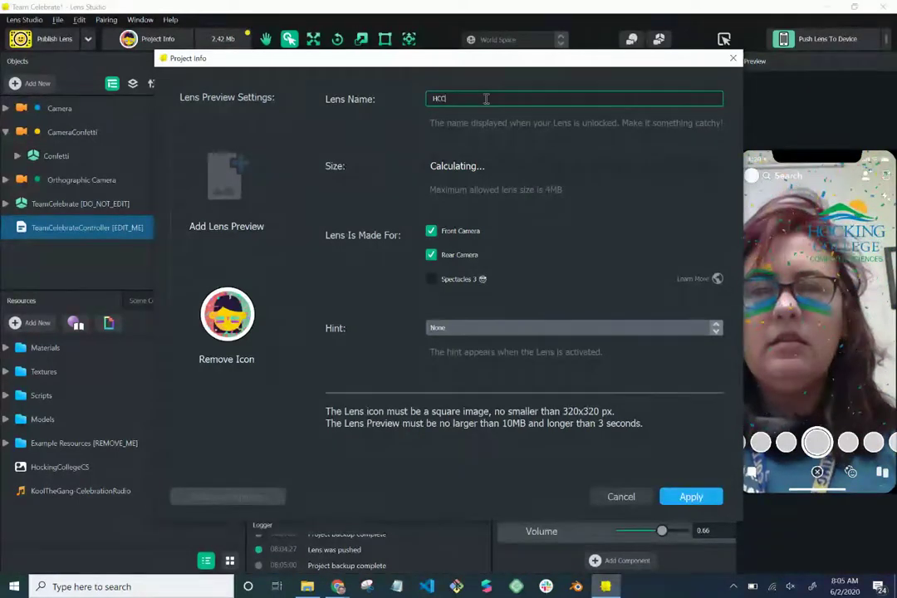
{"action": "type", "text": "S C"}
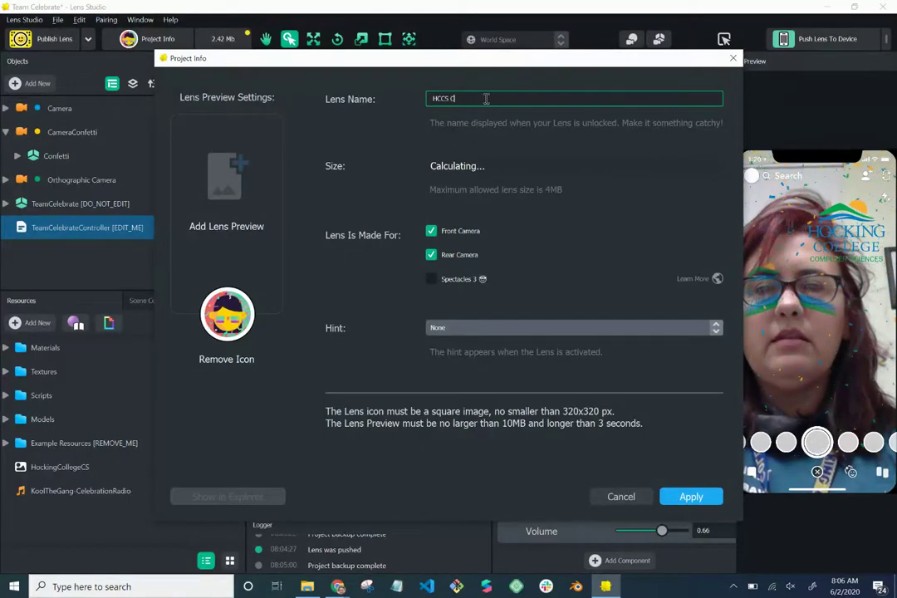
{"action": "type", "text": "elebrate"}
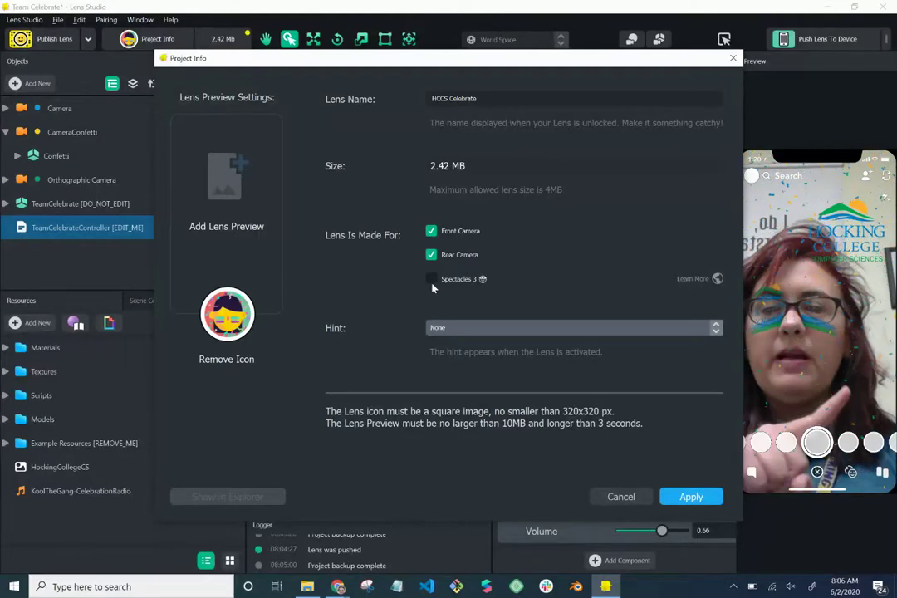
Step: Look through the available lens hints without choosing one
{"action": "left_click", "coordinate": [502, 333]}
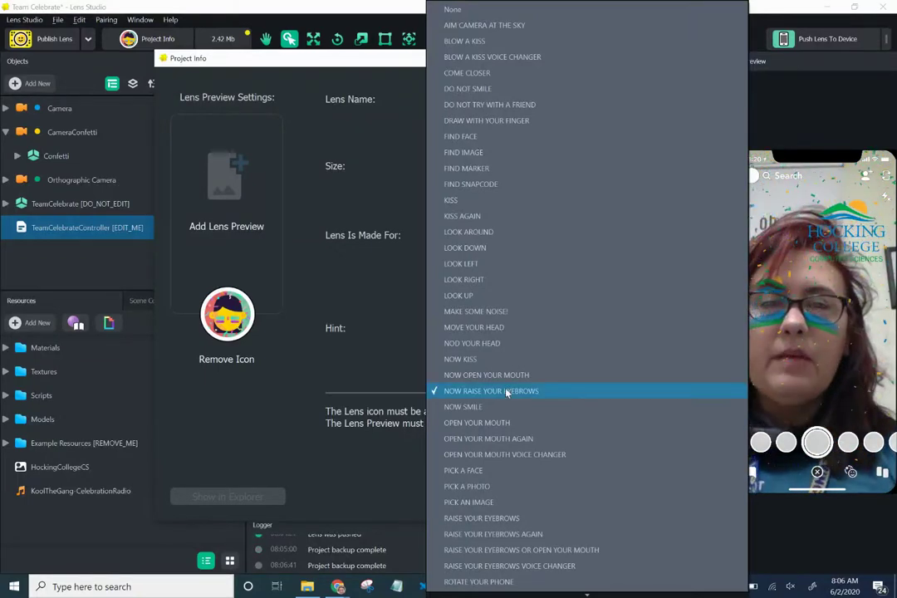
{"action": "scroll", "coordinate": [506, 392], "scroll_direction": "down", "scroll_amount": 5}
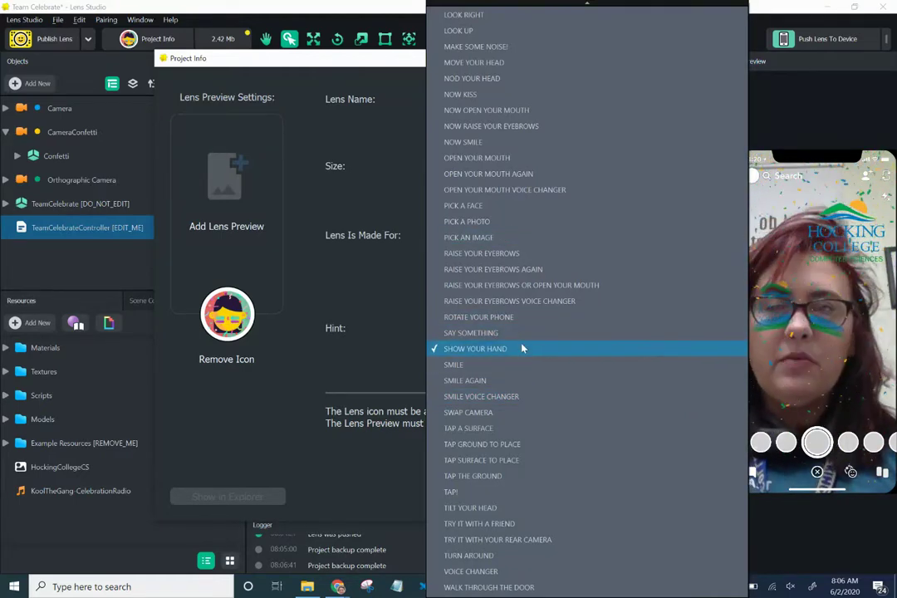
{"action": "key", "text": "Escape"}
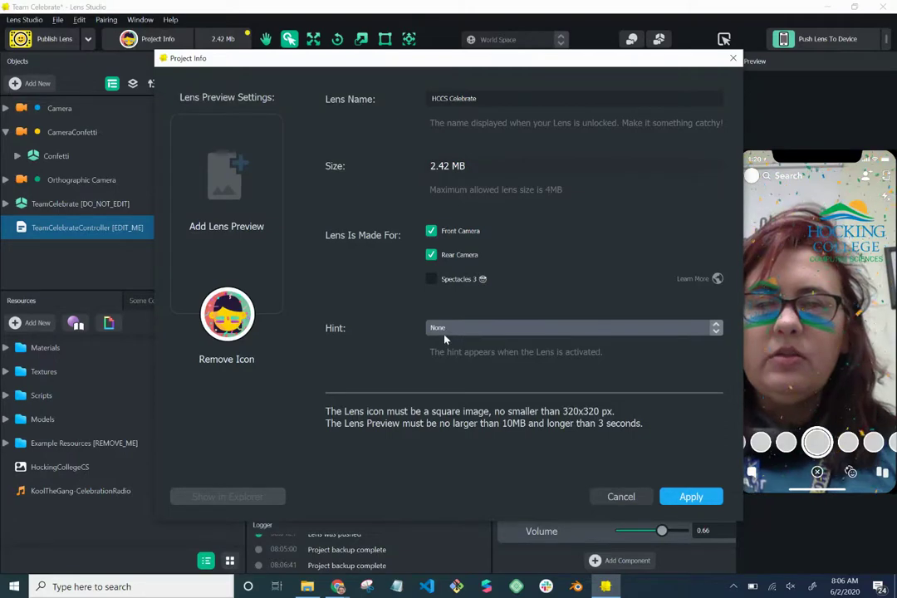
Step: Remove the current lens icon and choose HockingCollegeCS.png from the Snapchat Tutorials folder as its replacement
{"action": "left_click", "coordinate": [226, 359]}
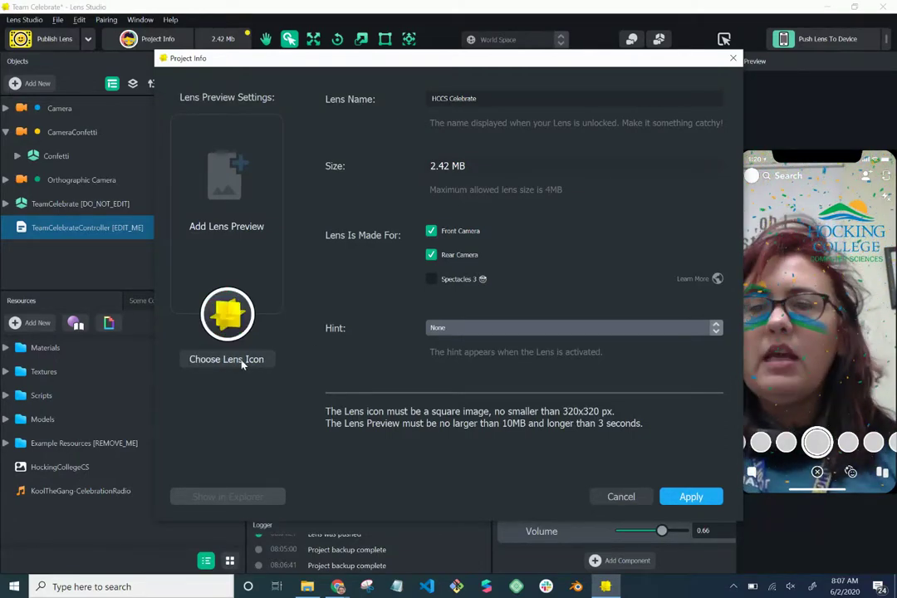
{"action": "left_click", "coordinate": [237, 359]}
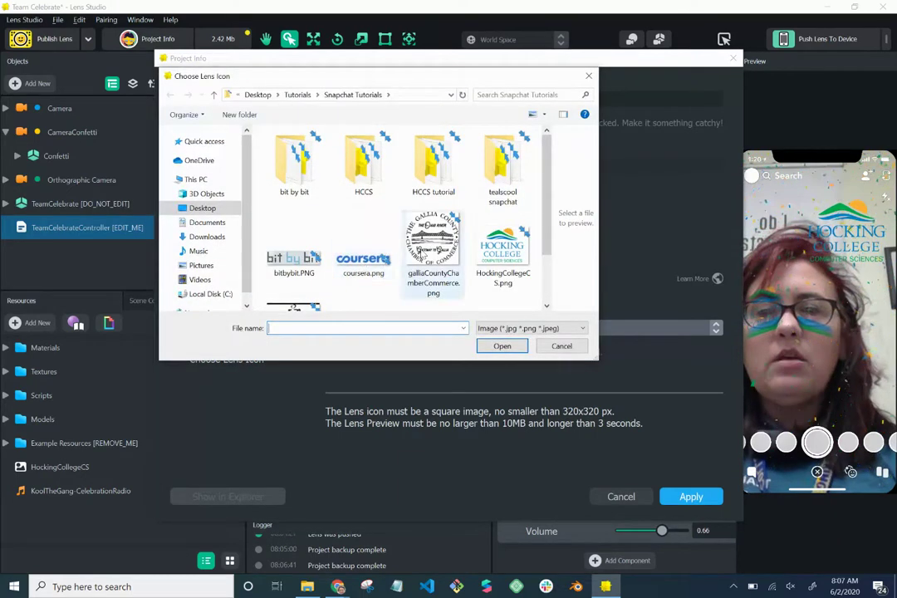
{"action": "left_click", "coordinate": [503, 249]}
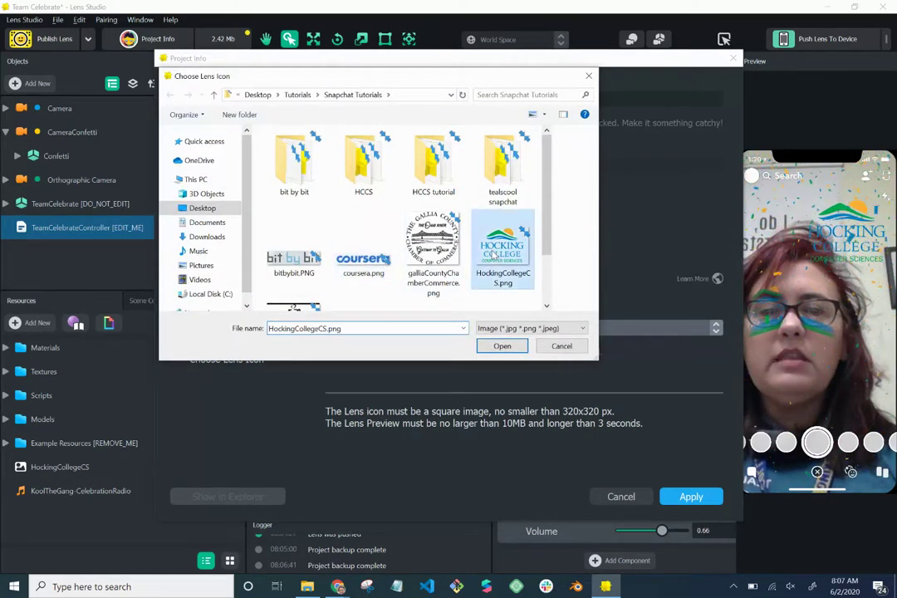
{"action": "left_click", "coordinate": [502, 346]}
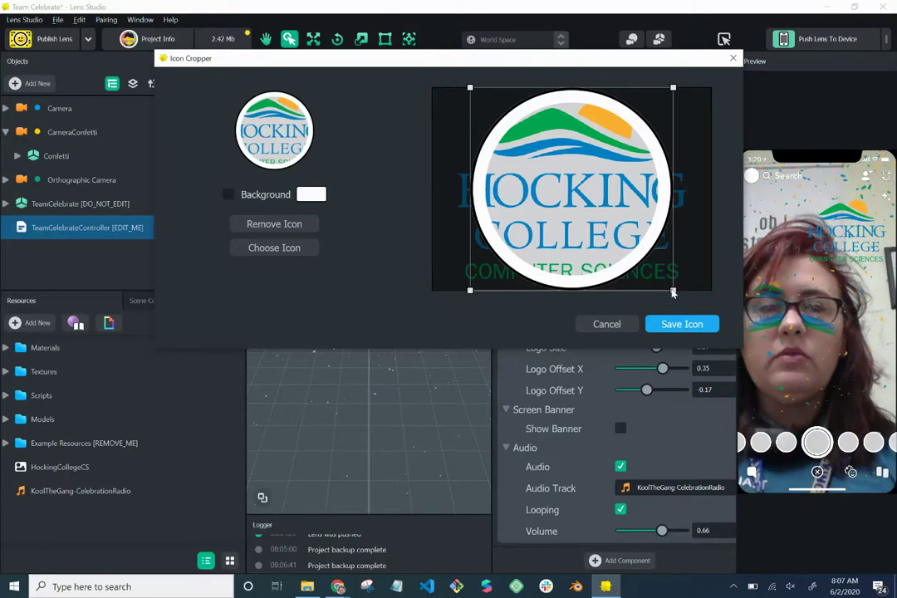
Step: Crop the icon to the green hill and blue waves of the logo, save it, and apply the project info
{"action": "left_click_drag", "start_coordinate": [673, 290], "coordinate": [583, 201]}
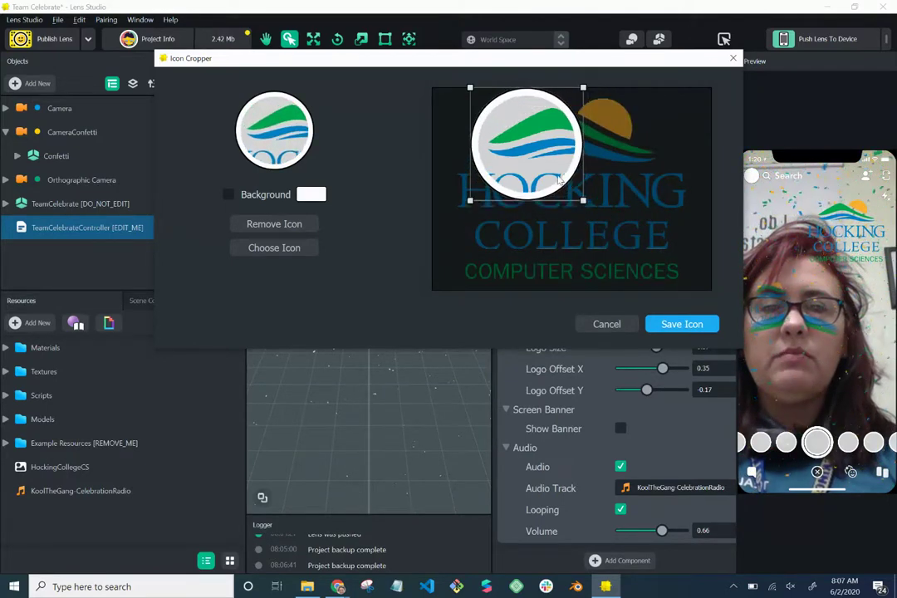
{"action": "left_click_drag", "start_coordinate": [561, 180], "coordinate": [535, 151]}
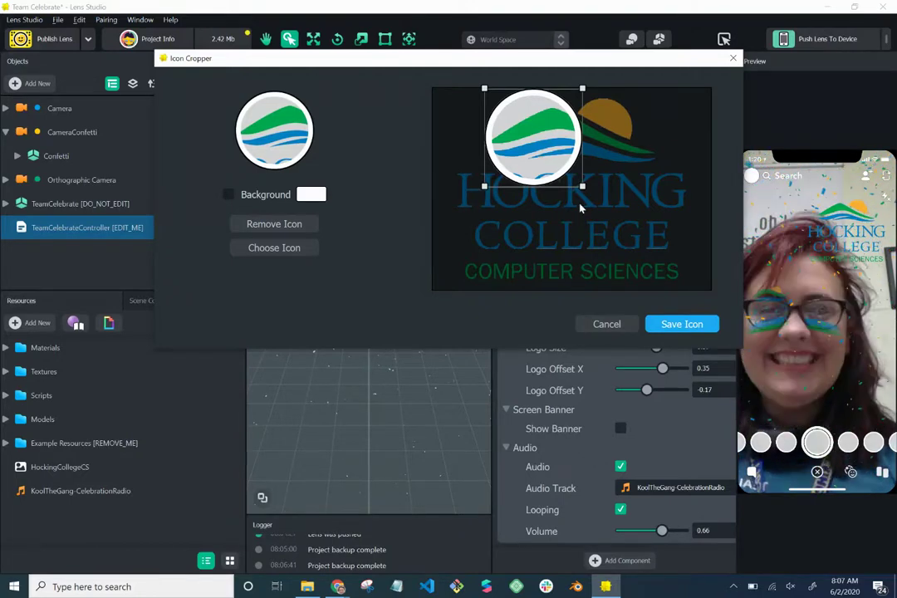
{"action": "left_click", "coordinate": [690, 330]}
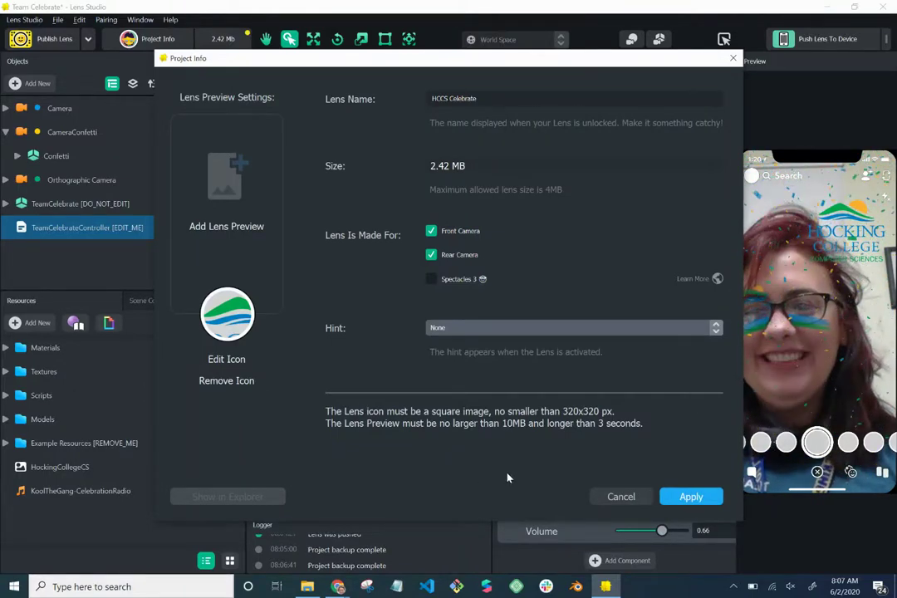
{"action": "left_click", "coordinate": [690, 497]}
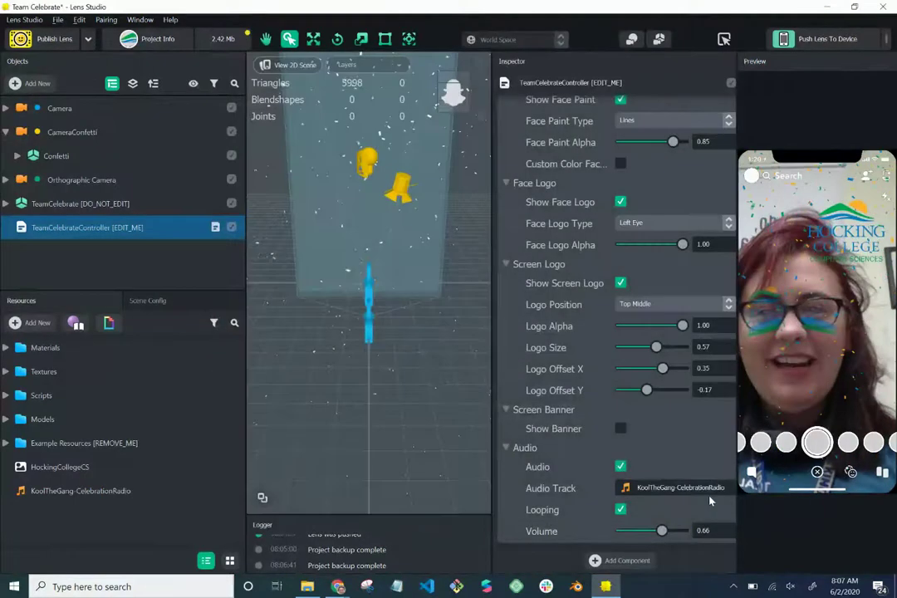
Step: Start publishing the lens, glance at the Lens Studio website in Chrome, and return to the My Lenses submission window
{"action": "left_click", "coordinate": [46, 41]}
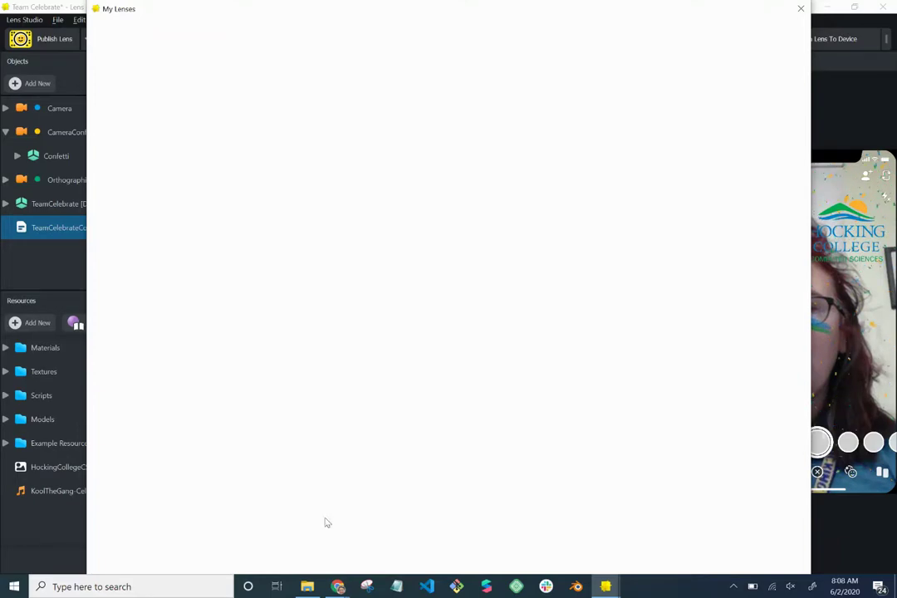
{"action": "mouse_move", "coordinate": [337, 586]}
{"action": "left_click", "coordinate": [267, 532]}
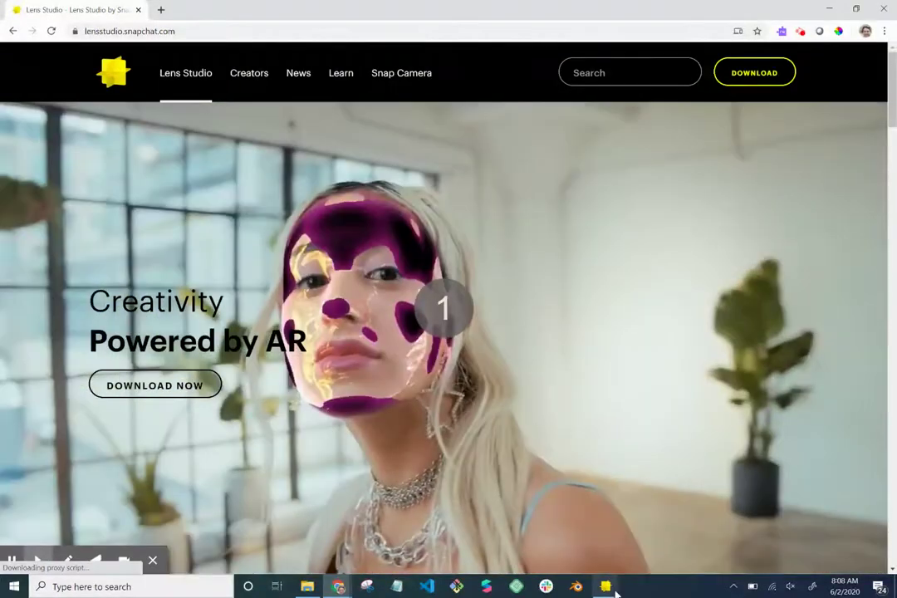
{"action": "mouse_move", "coordinate": [616, 592]}
{"action": "left_click", "coordinate": [656, 545]}
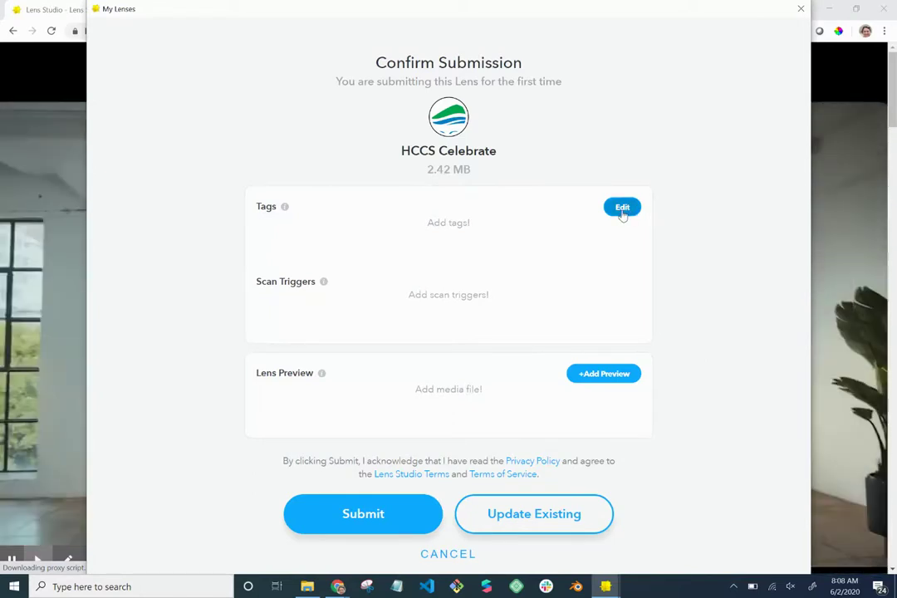
Step: Add the tags hockingcollege and celebration plus the scan trigger Person, and submit HCCS Celebrate as a new lens
{"action": "left_click", "coordinate": [622, 214]}
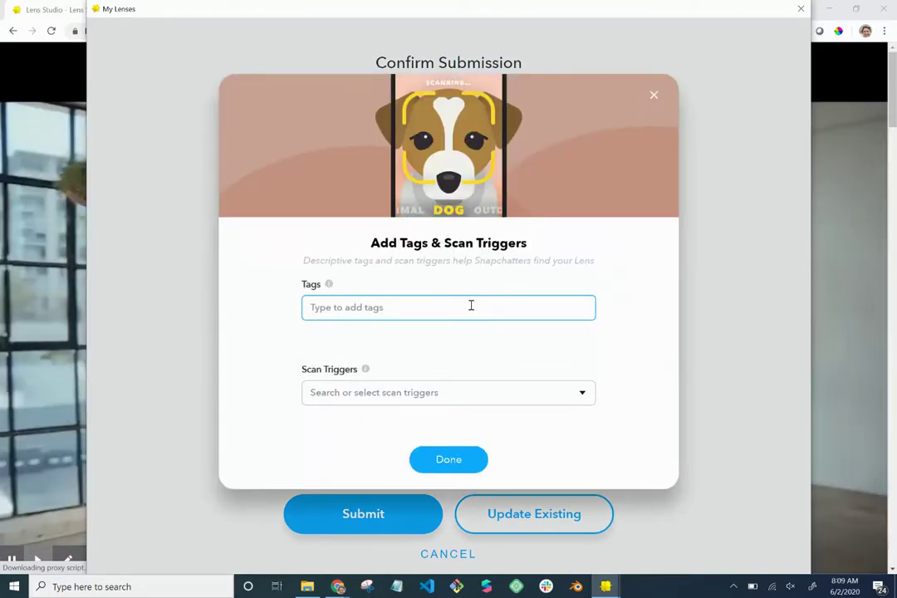
{"action": "type", "text": "hockingcollege"}
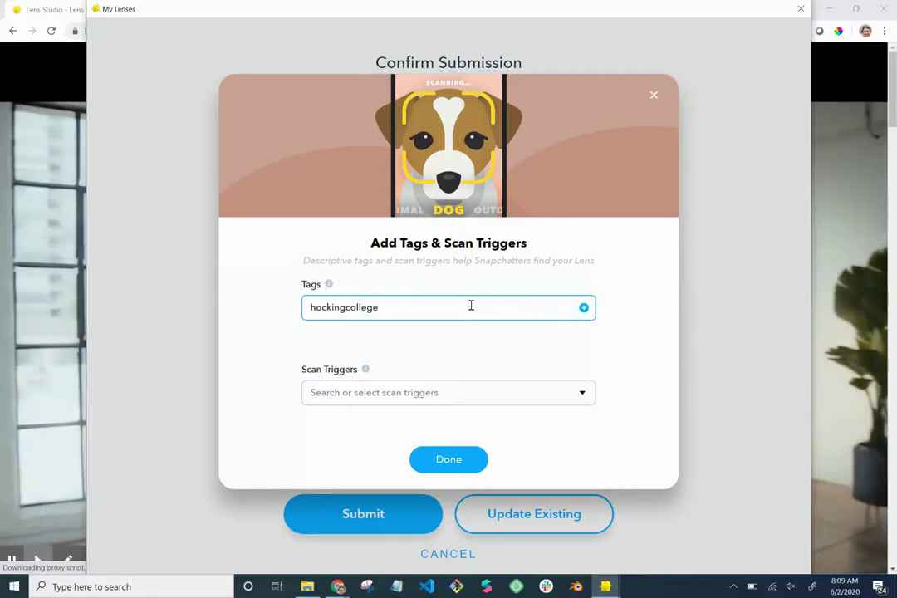
{"action": "key", "text": "Return"}
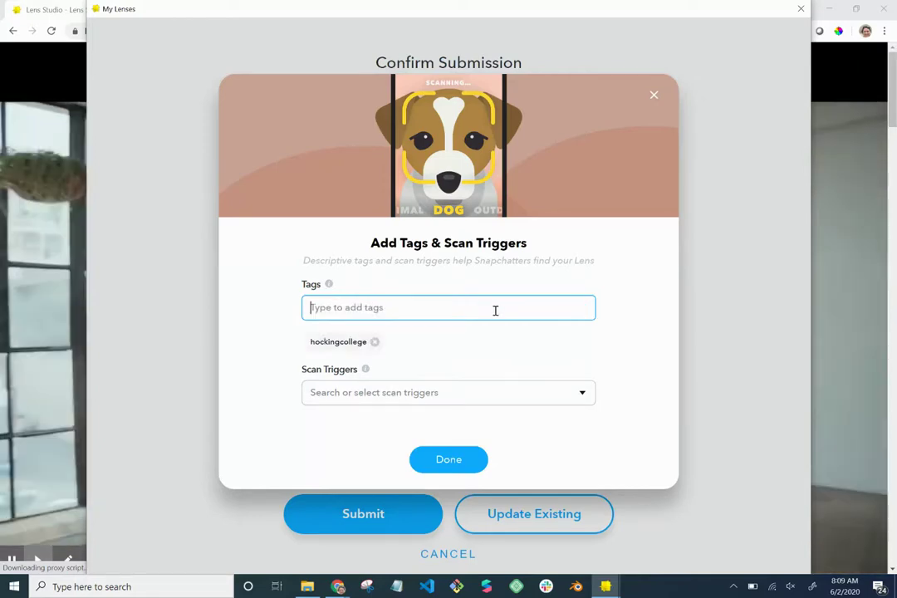
{"action": "type", "text": "cele"}
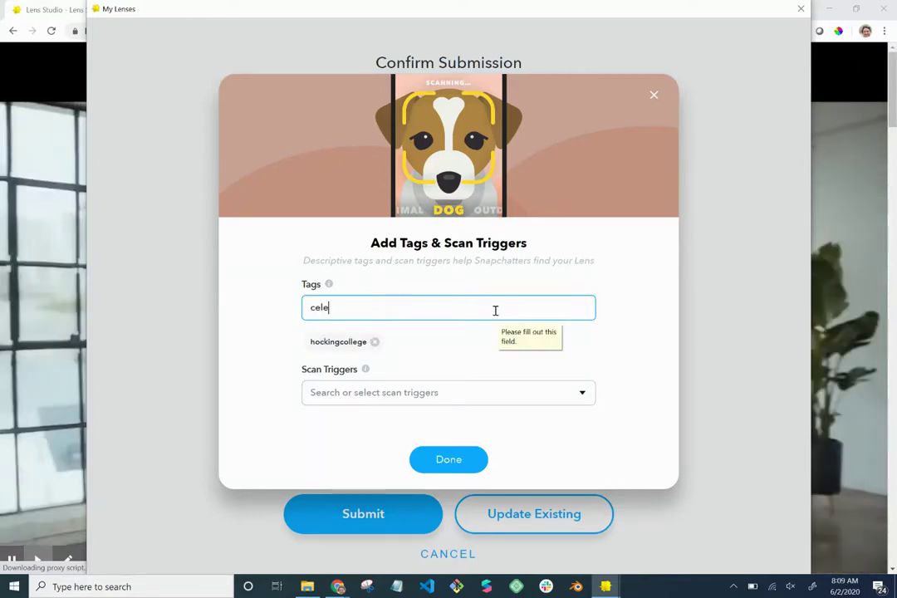
{"action": "type", "text": "brati"}
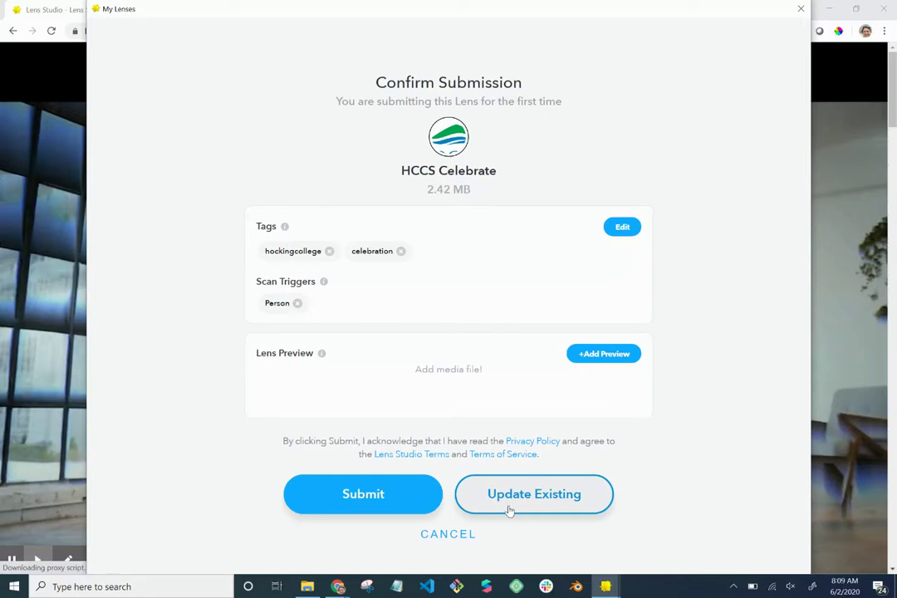
{"action": "left_click", "coordinate": [420, 511]}
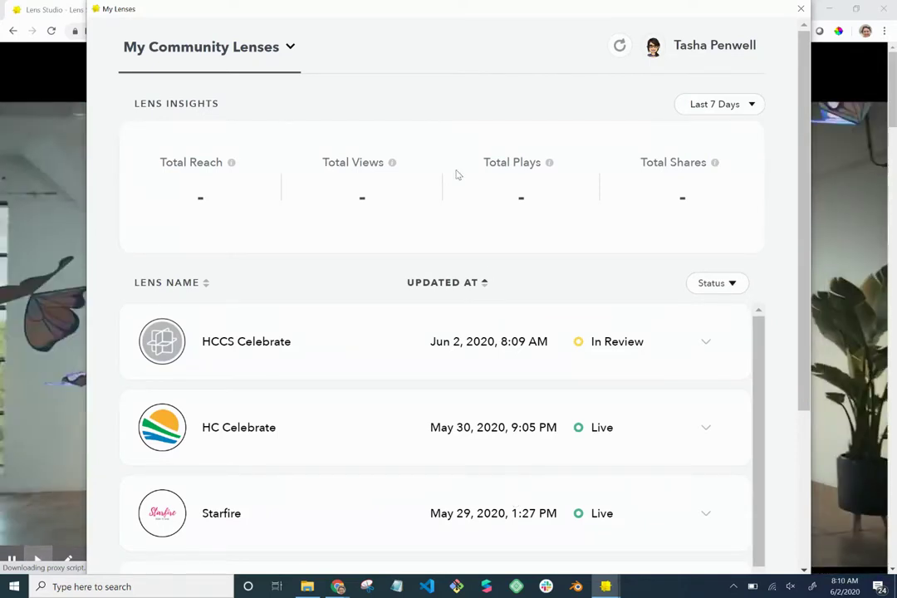
Step: Examine the lens insights and the list of submitted community lenses with their update dates and review statuses
{"action": "scroll", "coordinate": [458, 176], "scroll_direction": "down", "scroll_amount": 1}
{"action": "mouse_move", "coordinate": [374, 129]}
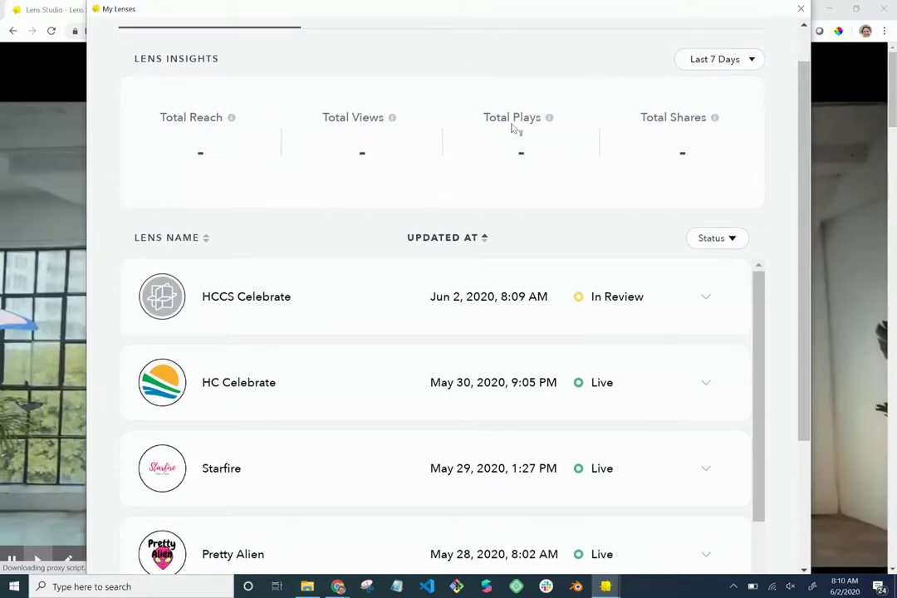
{"action": "scroll", "coordinate": [606, 260], "scroll_direction": "down", "scroll_amount": 3}
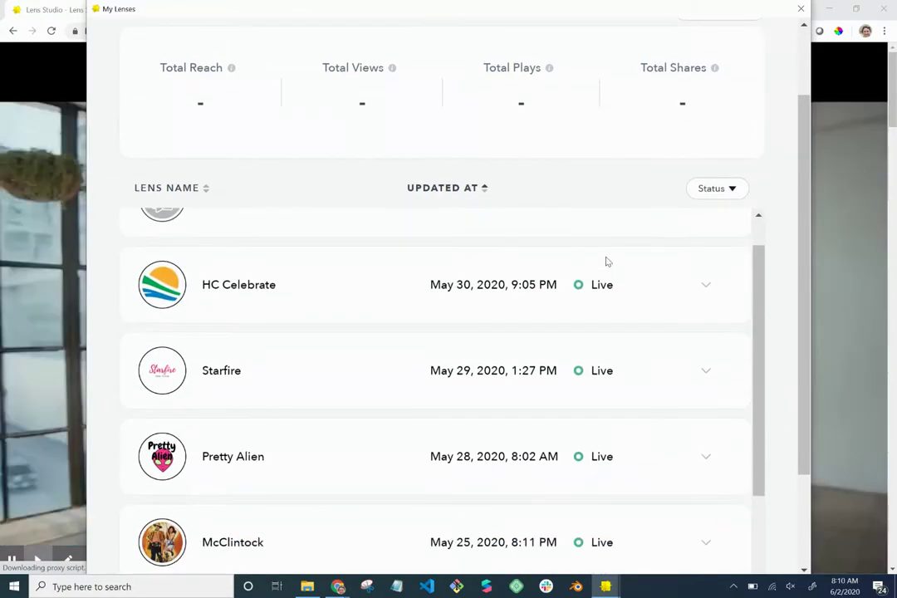
{"action": "scroll", "coordinate": [606, 262], "scroll_direction": "down", "scroll_amount": 2}
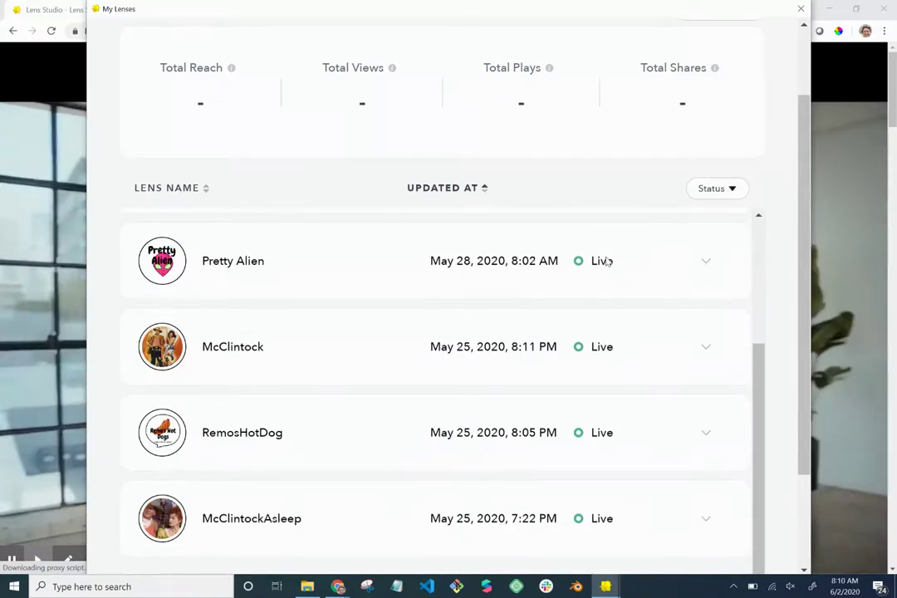
{"action": "scroll", "coordinate": [608, 261], "scroll_direction": "down", "scroll_amount": 3}
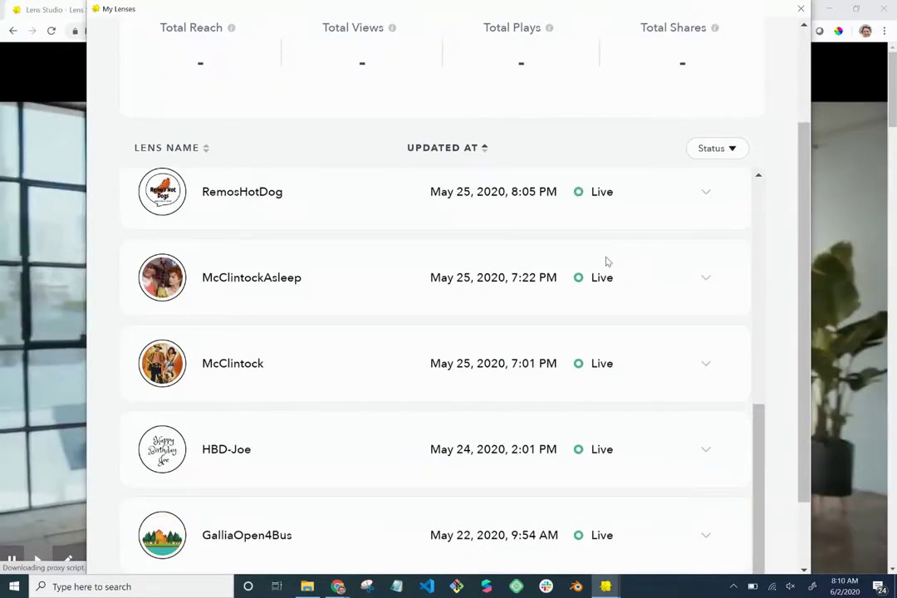
{"action": "scroll", "coordinate": [607, 262], "scroll_direction": "down", "scroll_amount": 2}
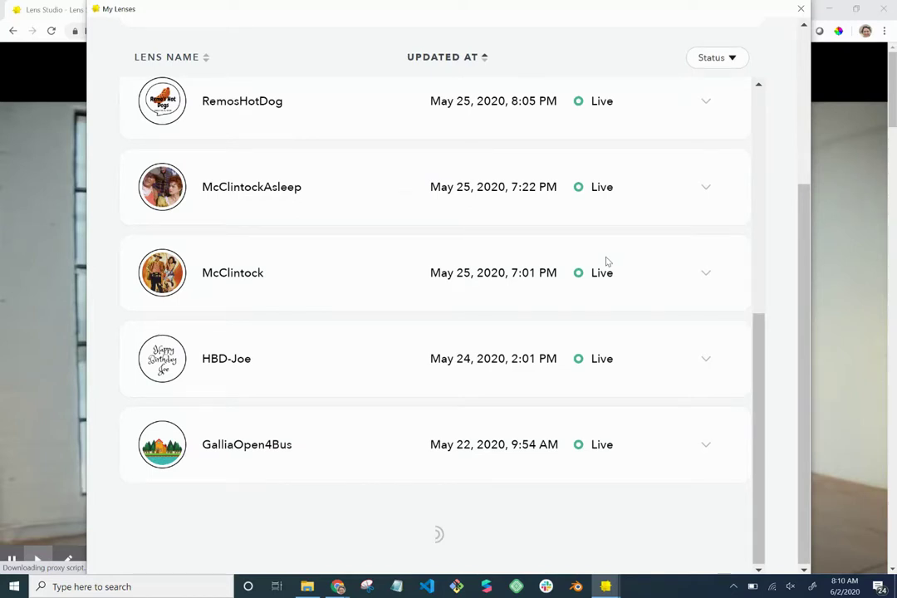
{"action": "scroll", "coordinate": [804, 521], "scroll_direction": "up", "scroll_amount": 3}
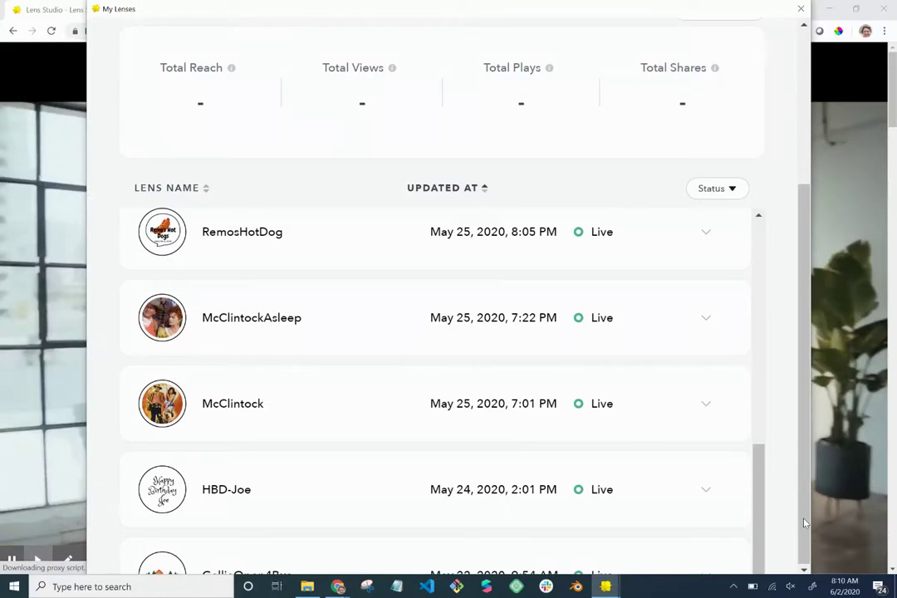
{"action": "scroll", "coordinate": [646, 299], "scroll_direction": "down", "scroll_amount": 3}
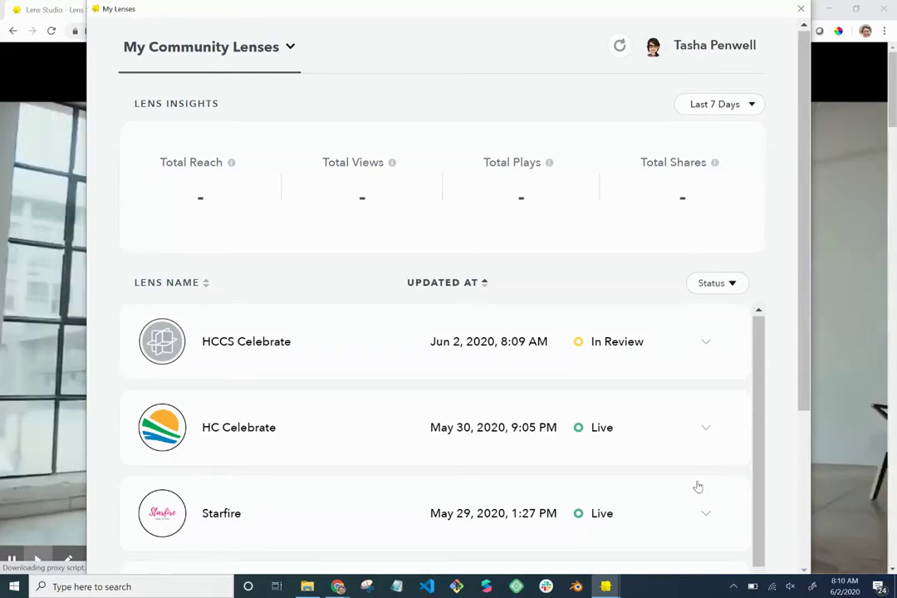
{"action": "scroll", "coordinate": [697, 486], "scroll_direction": "down", "scroll_amount": 5}
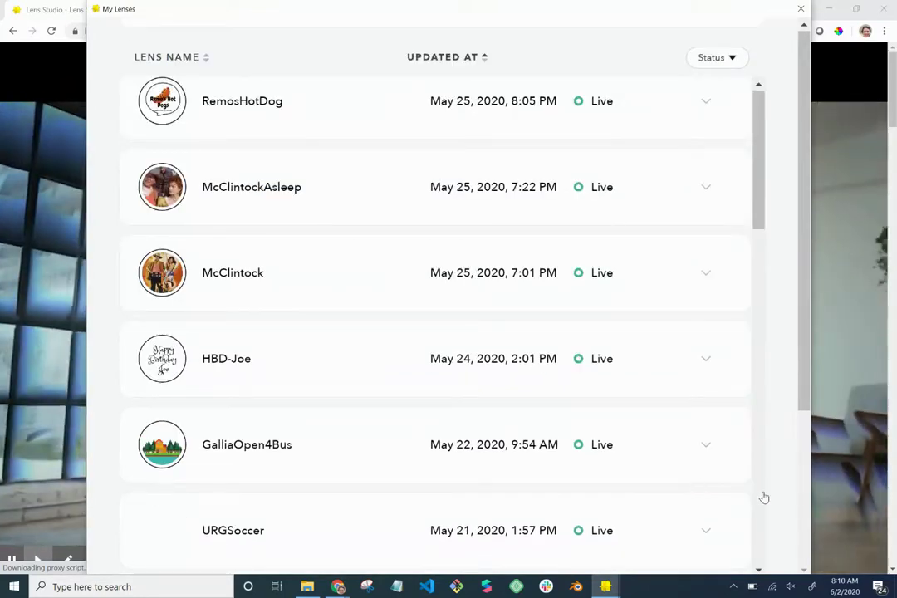
{"action": "scroll", "coordinate": [764, 497], "scroll_direction": "up", "scroll_amount": 10}
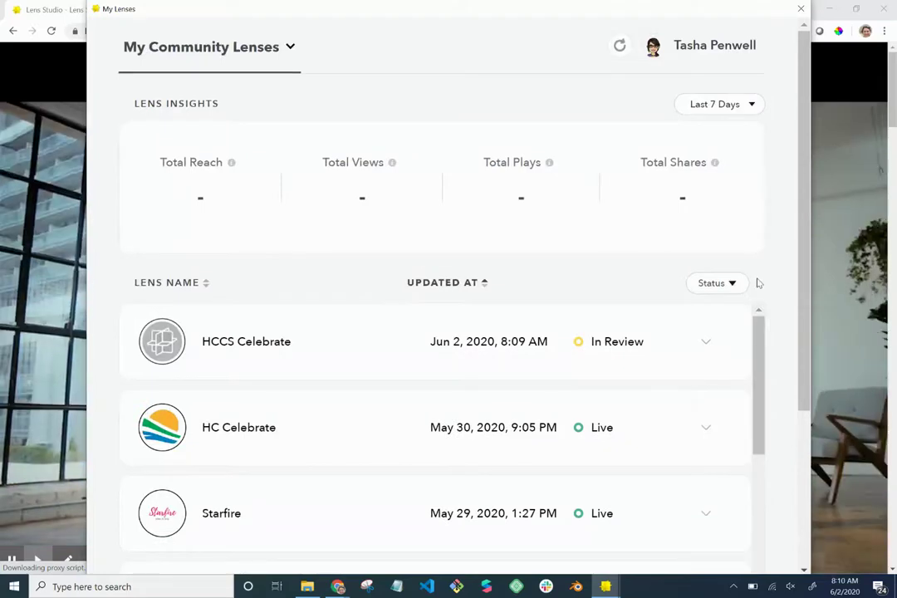